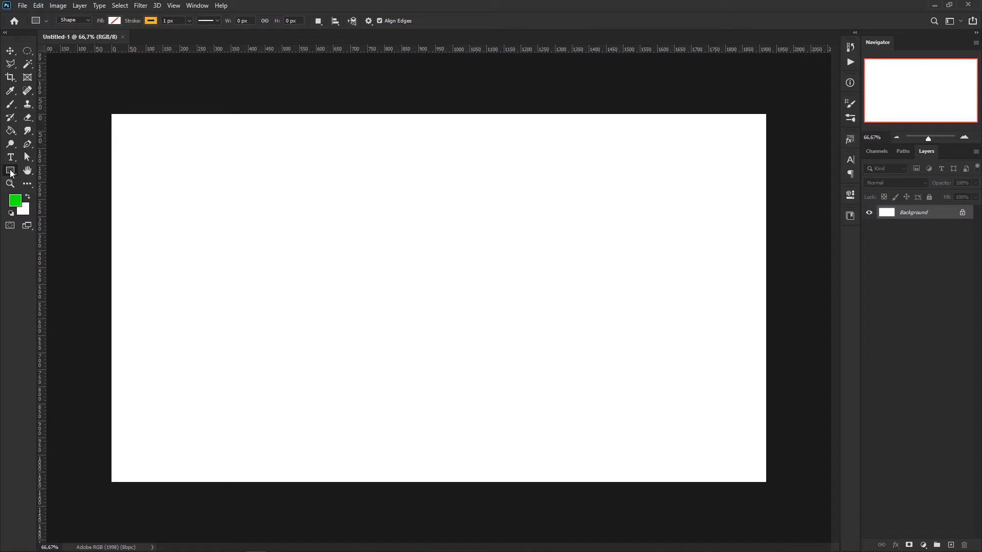
Activate the Rectangle tool and keep it in Shape mode
right_click(13, 174)
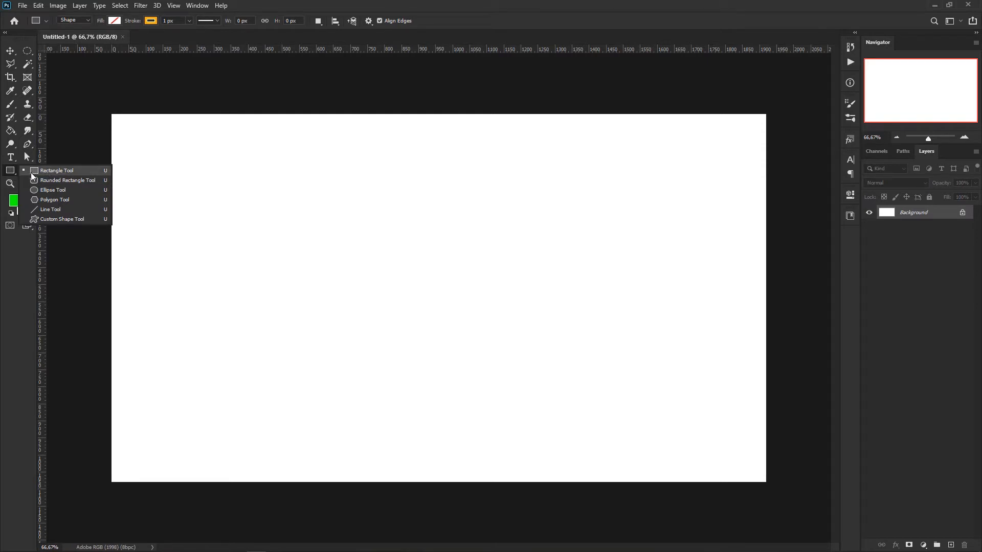
click(12, 174)
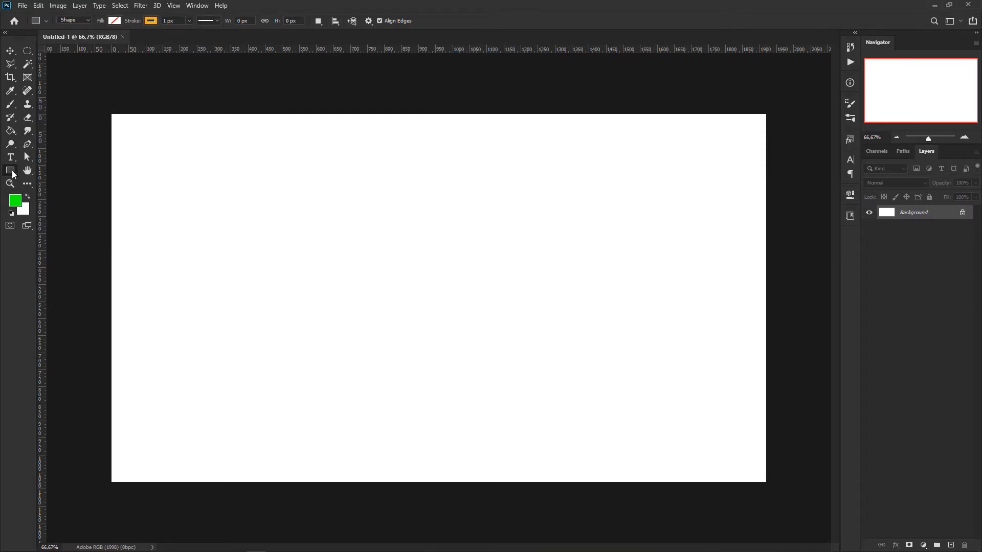
right_click(12, 173)
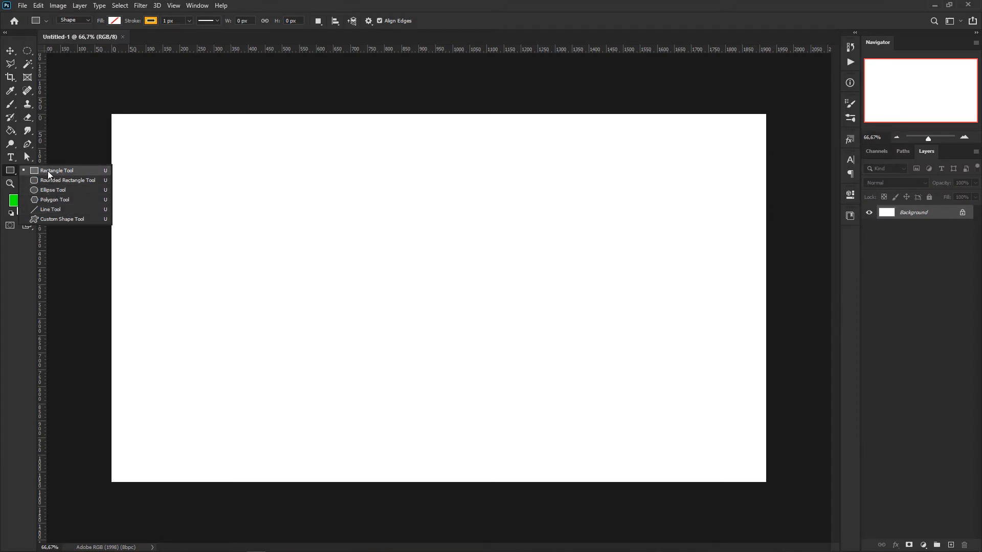
click(53, 171)
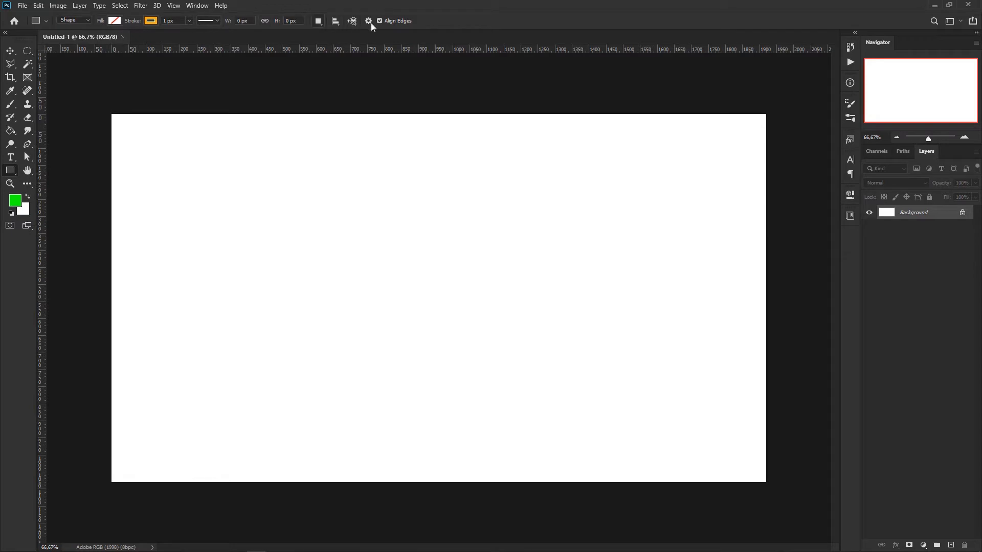
click(87, 21)
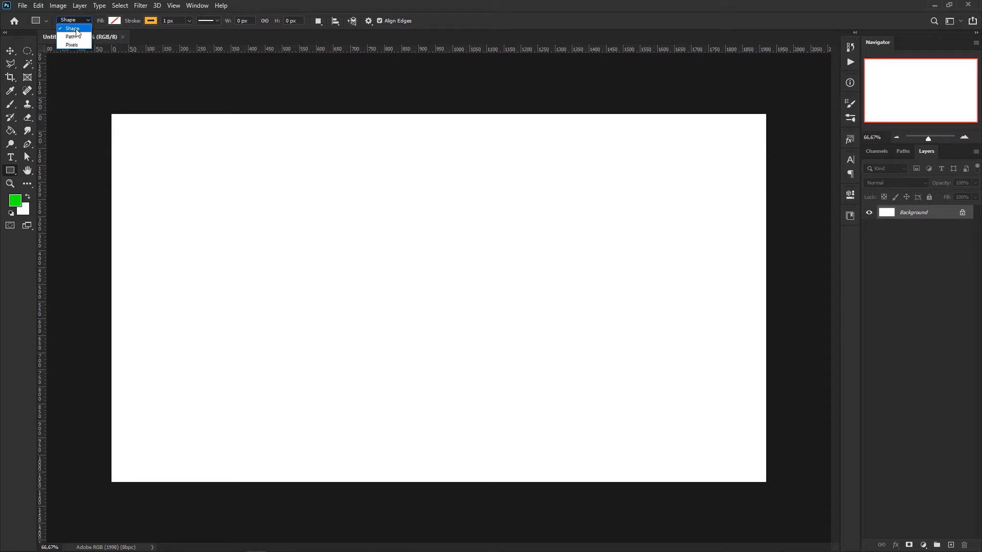
click(84, 28)
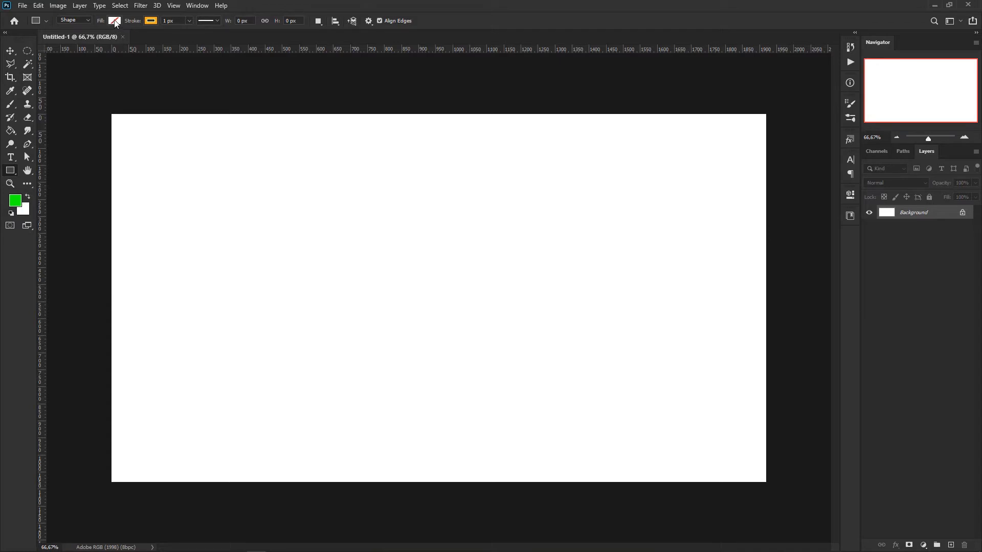
Draw a rectangle about 551 × 470 px in the left half of the canvas, with a green fill and no stroke
click(152, 22)
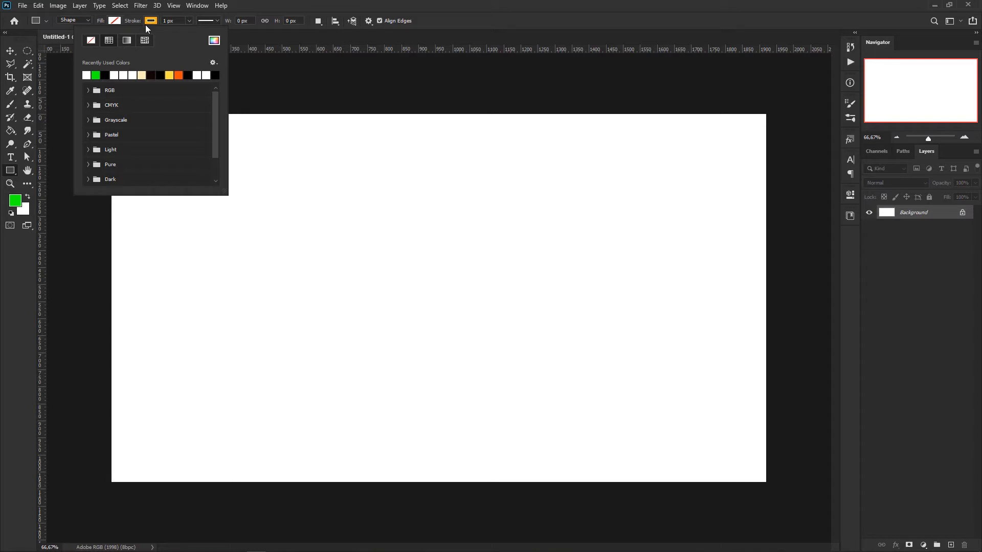
click(92, 42)
click(114, 22)
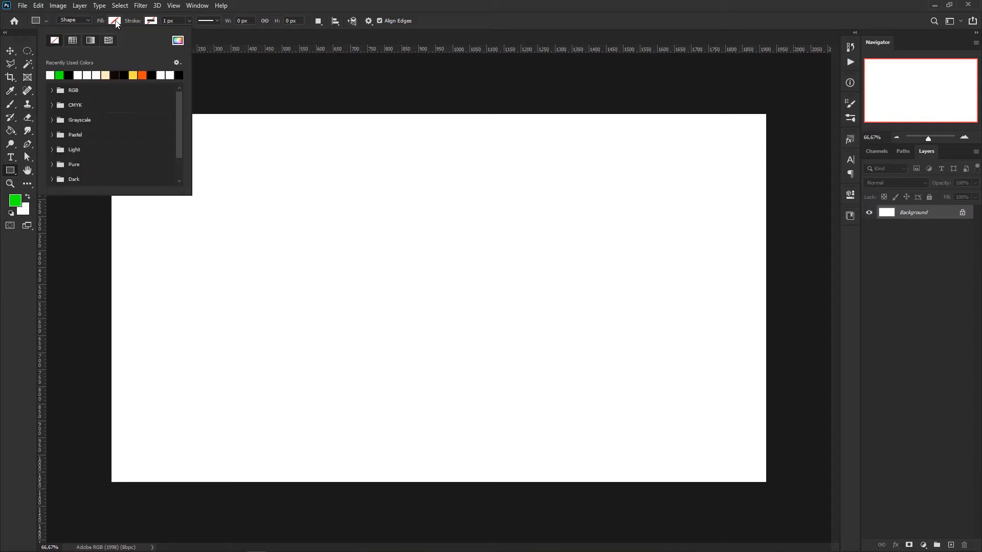
click(73, 41)
click(60, 75)
click(294, 5)
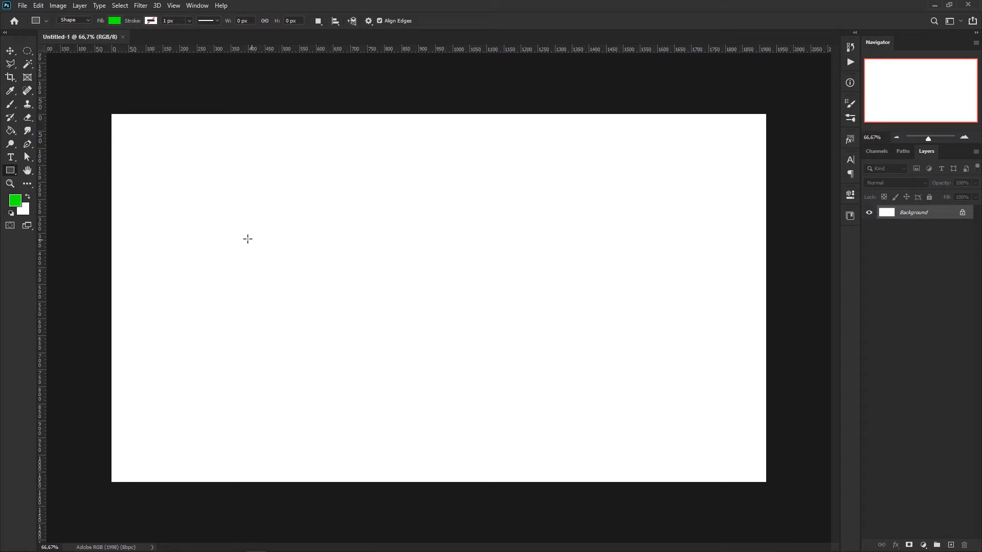
drag(215, 195, 404, 354)
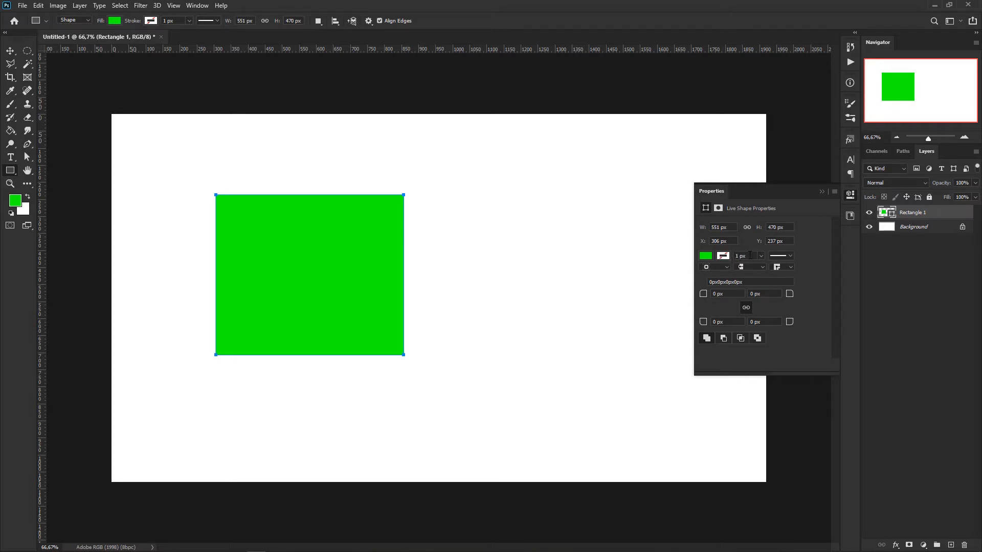
Change the rectangle's fill color to orange
click(705, 257)
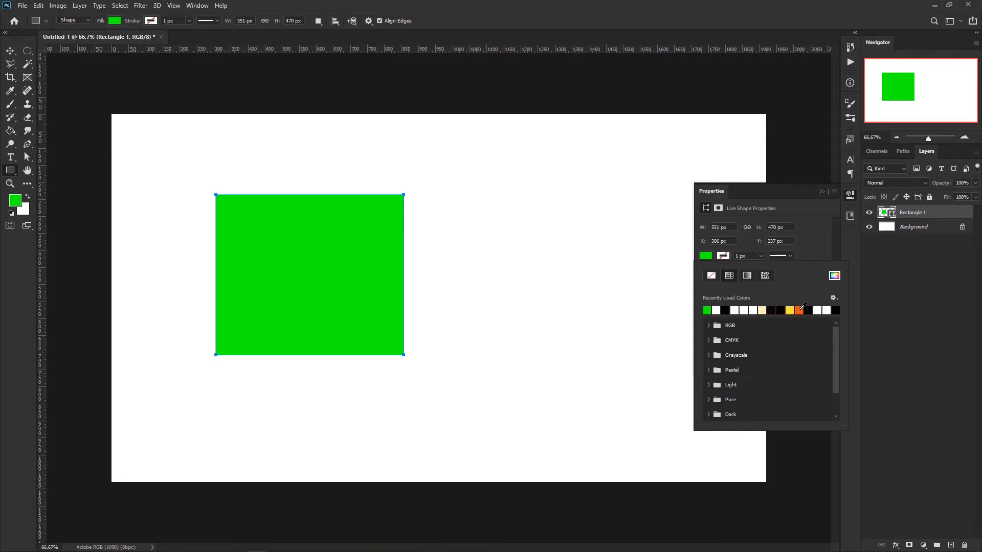
click(799, 310)
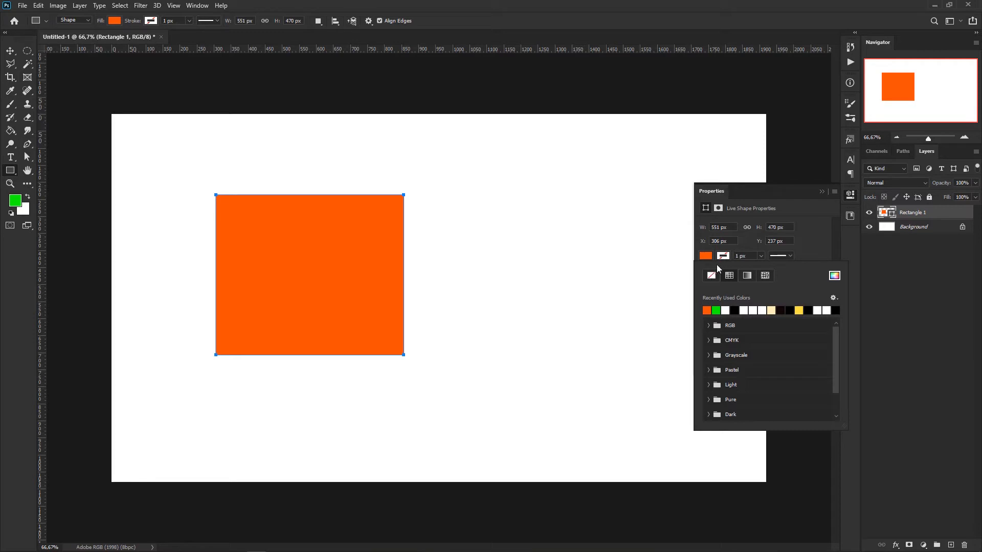
click(821, 251)
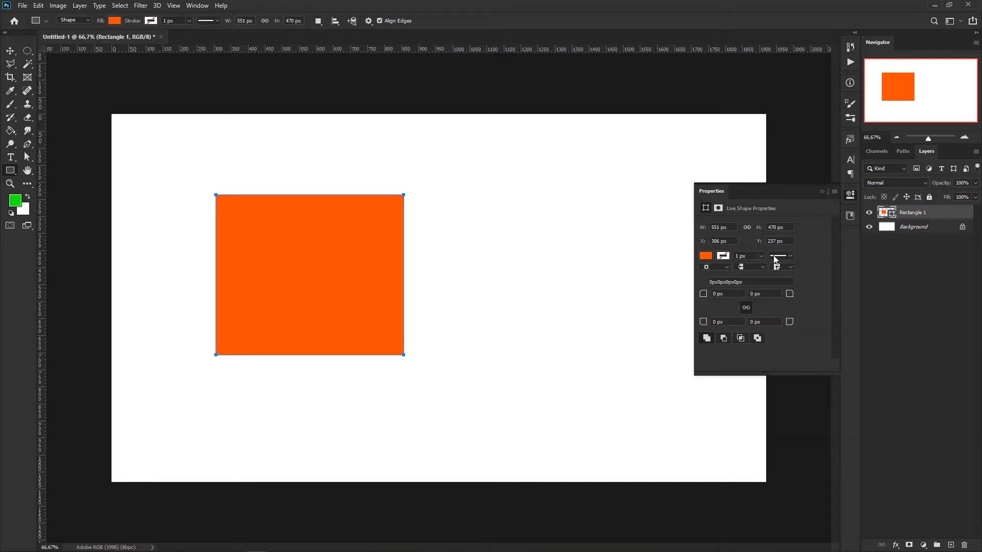
Give the rectangle a green stroke with a width of about 26 px
click(723, 257)
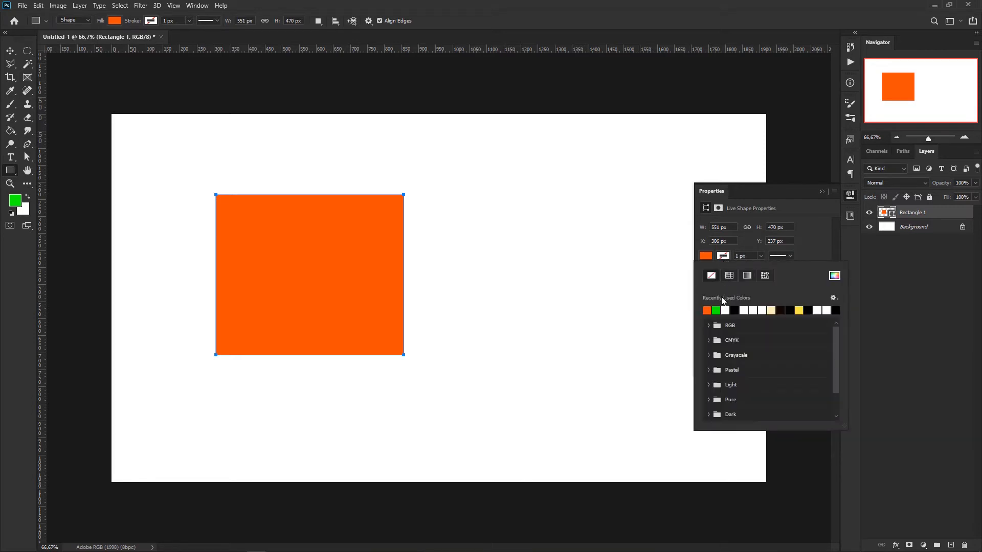
click(716, 310)
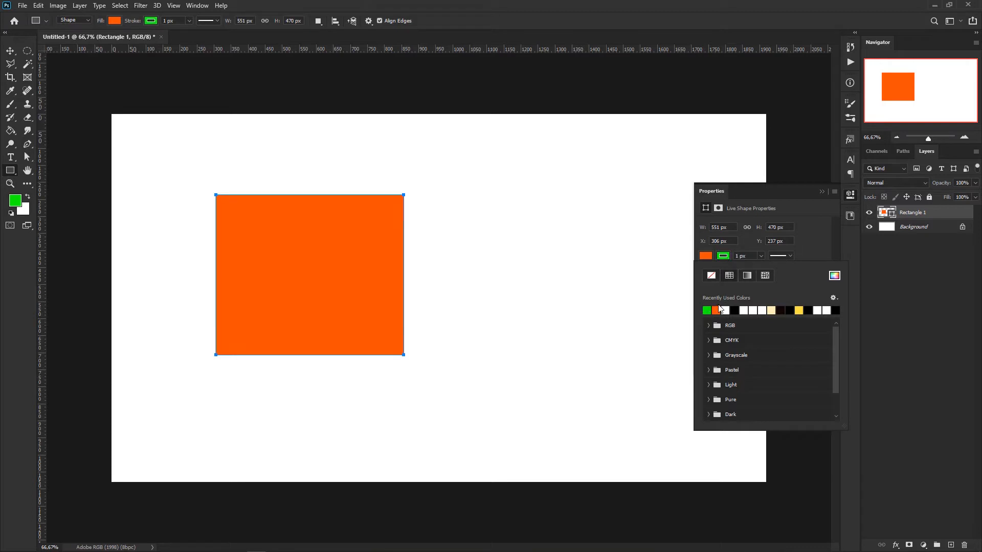
click(759, 256)
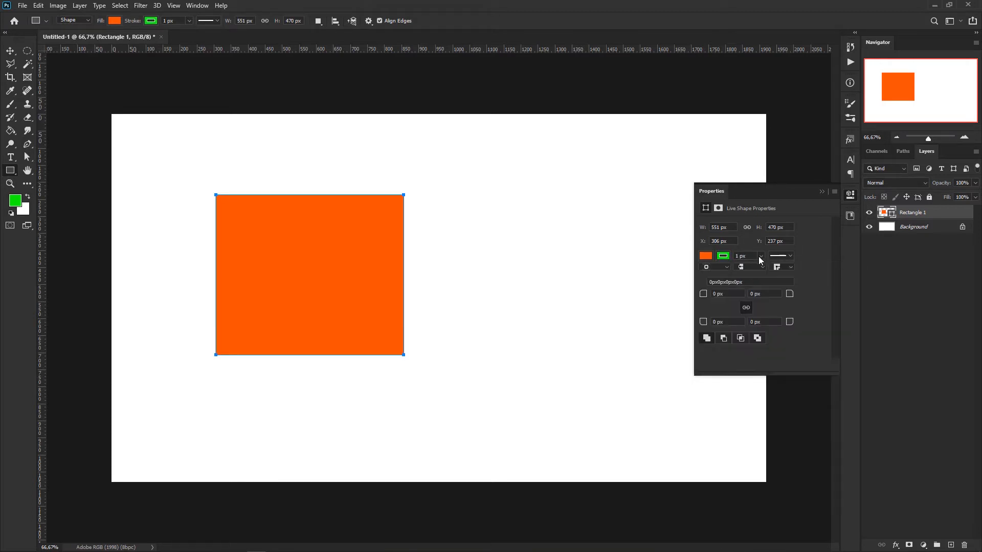
drag(772, 266, 774, 267)
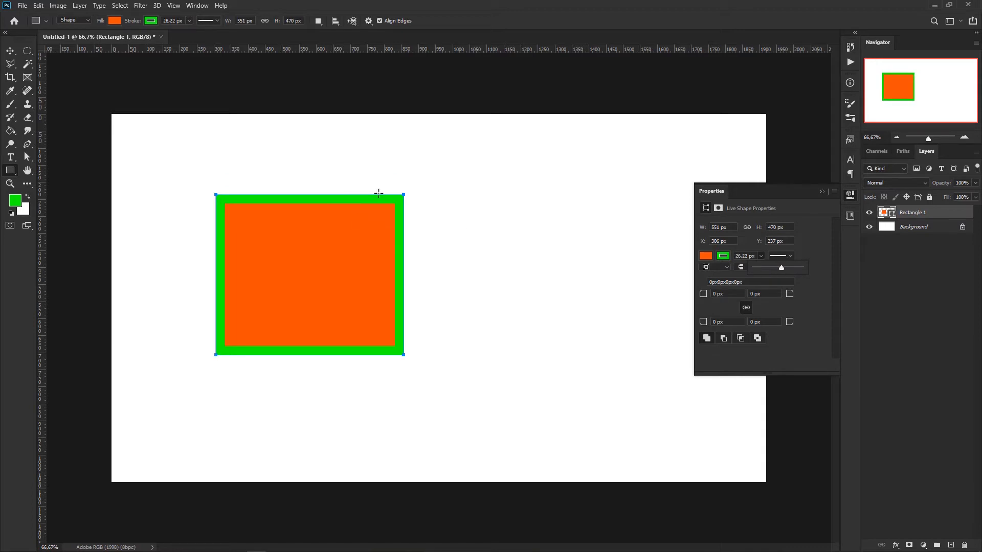
click(814, 248)
Try the dashed and dotted line types on the rectangle's stroke and return it to a solid line
click(789, 257)
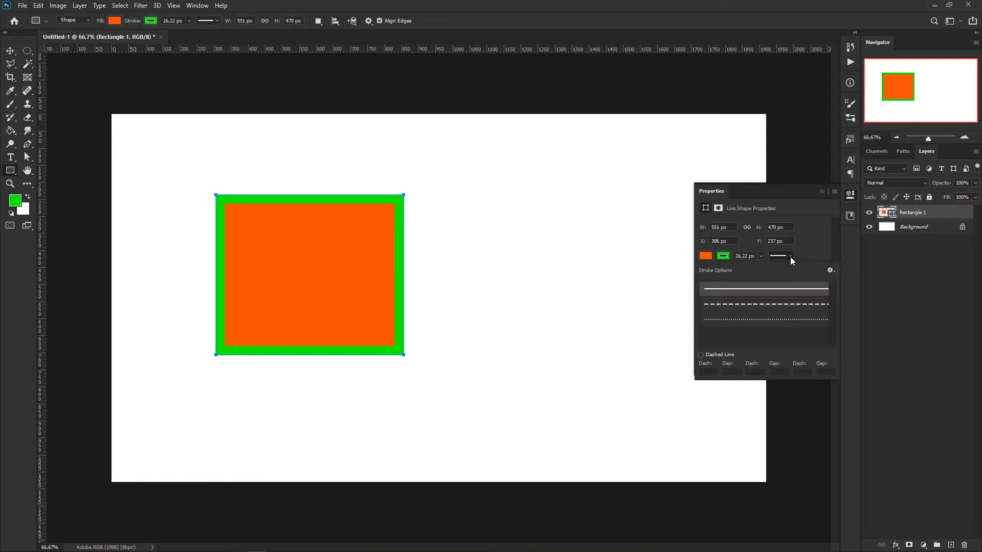
click(775, 306)
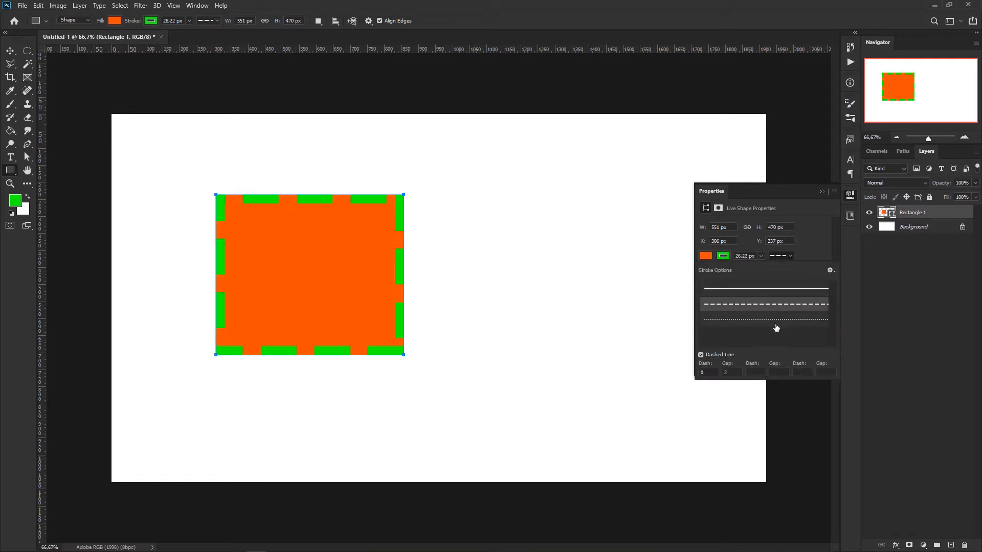
click(774, 325)
click(812, 252)
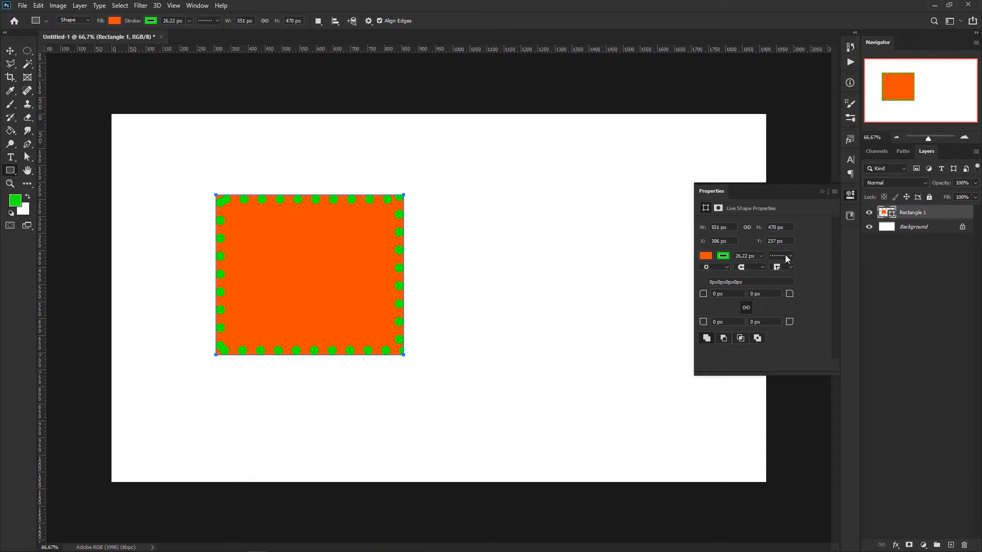
click(785, 255)
click(772, 289)
click(791, 255)
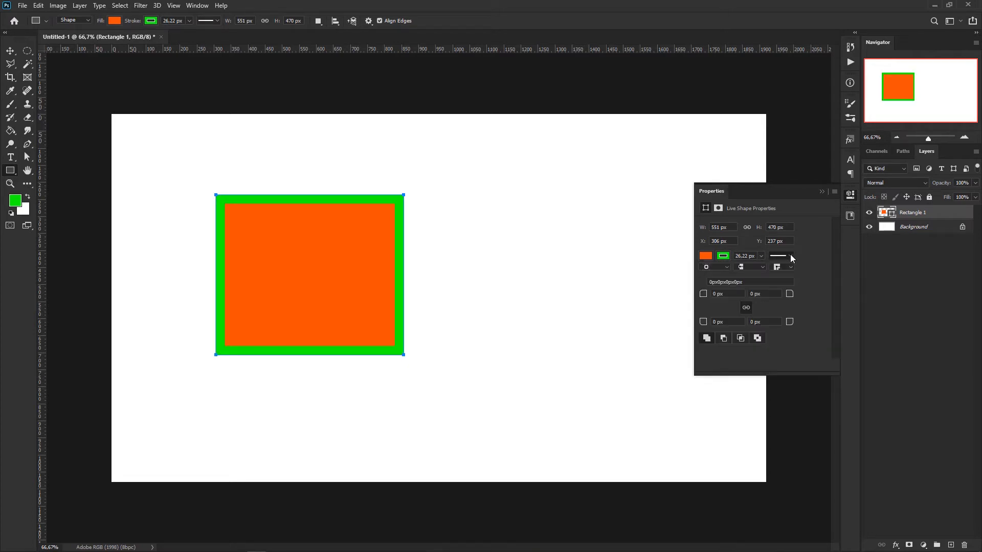
Try the outside alignment for the rectangle's stroke and set the stroke alignment to center
click(727, 266)
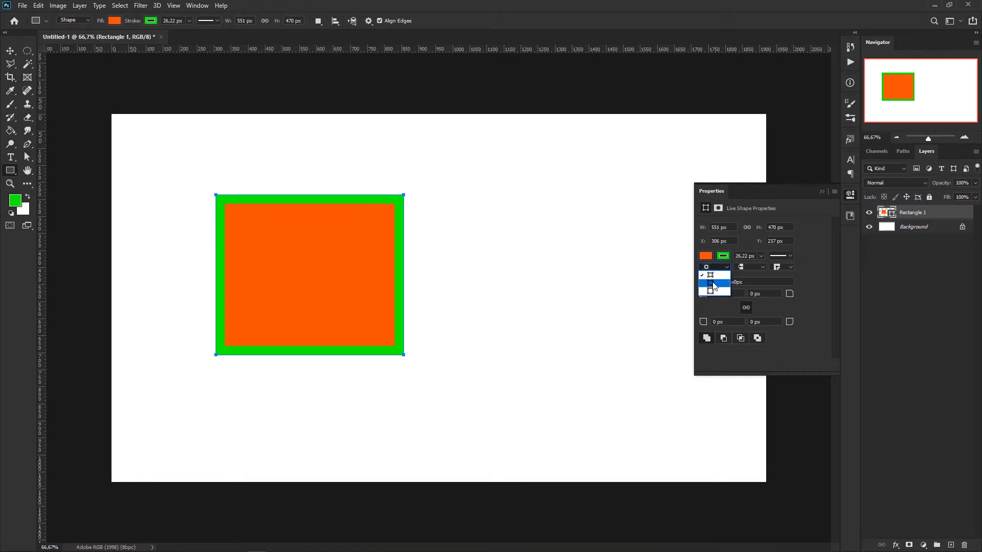
click(714, 284)
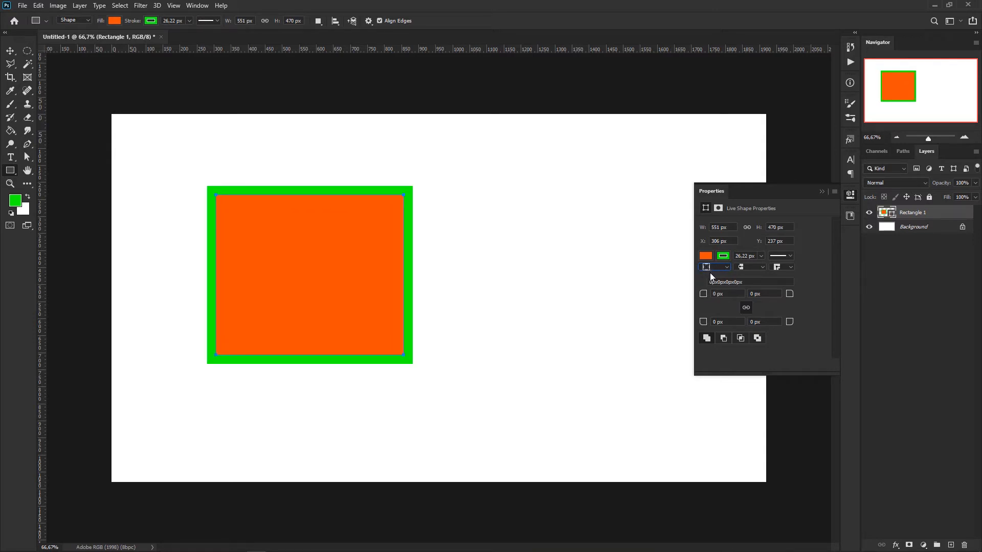
click(726, 266)
click(711, 275)
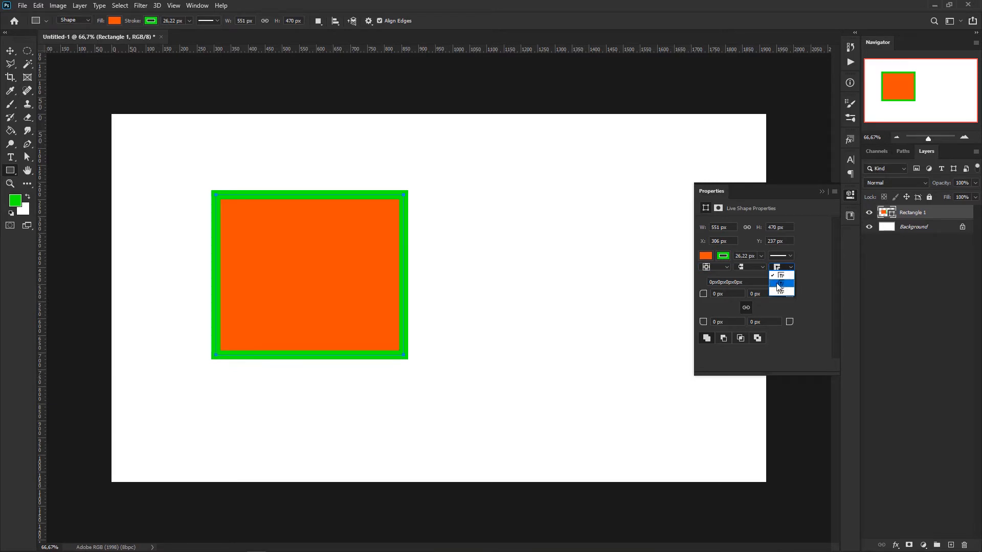
Try round and bevel corner joins on the rectangle's stroke and return to the miter join
click(783, 285)
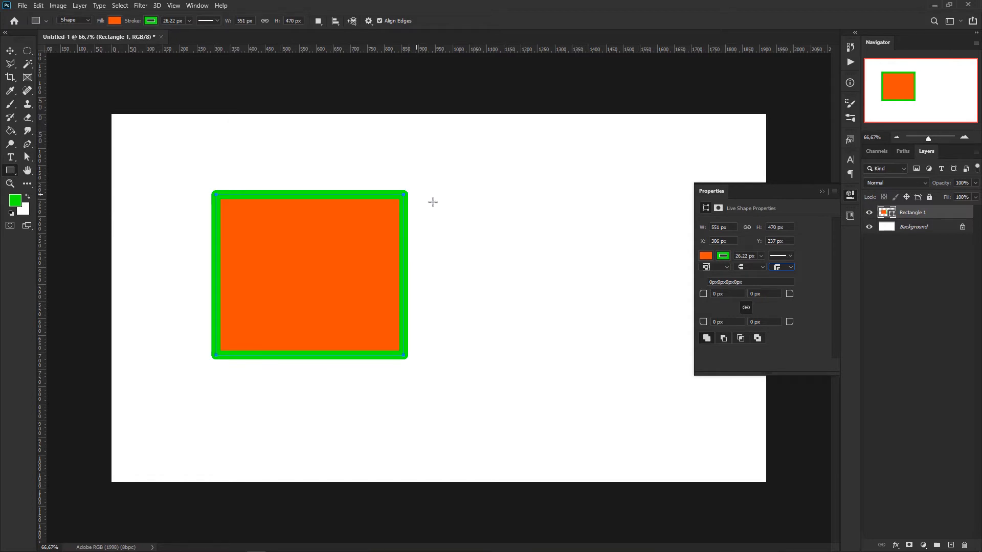
click(787, 269)
click(784, 267)
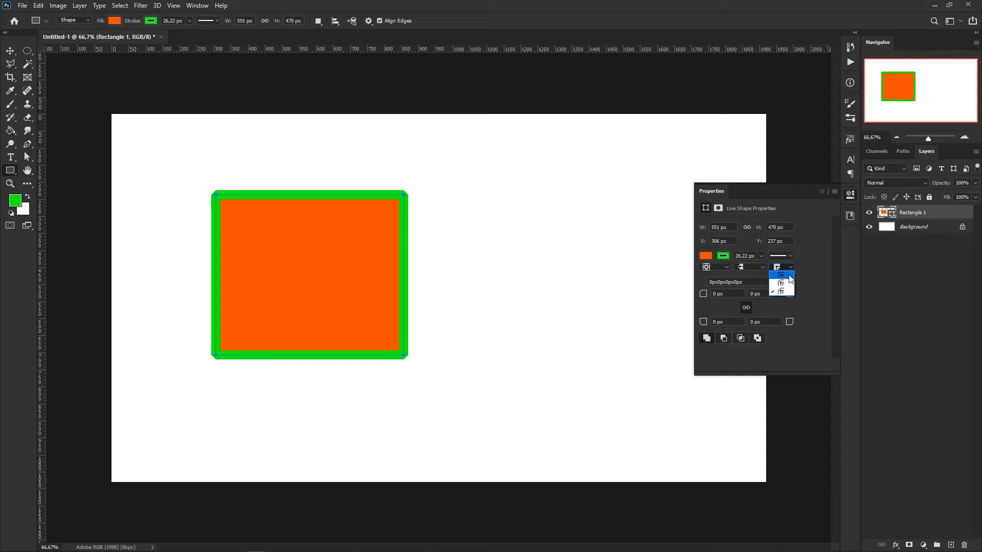
click(789, 275)
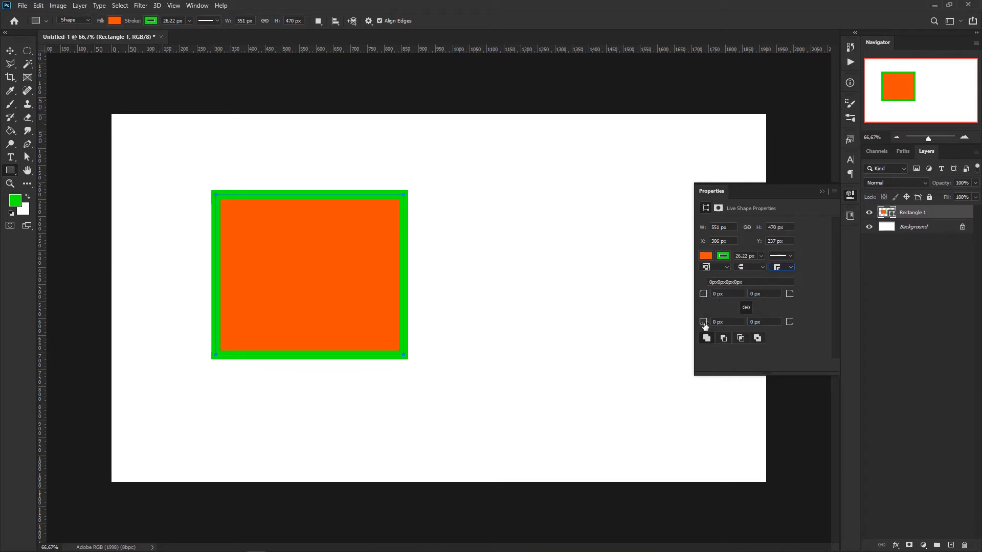
Round all four linked corners of the rectangle, trying radii of 20 px and 50 px and ending at 88 px
click(760, 293)
click(716, 322)
click(710, 295)
key(Tab)
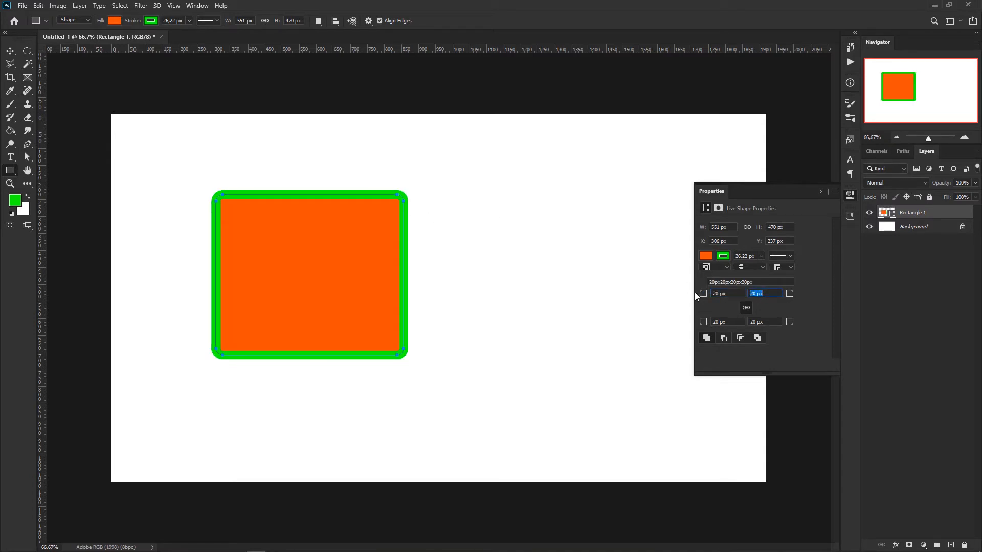
click(726, 293)
key(Tab)
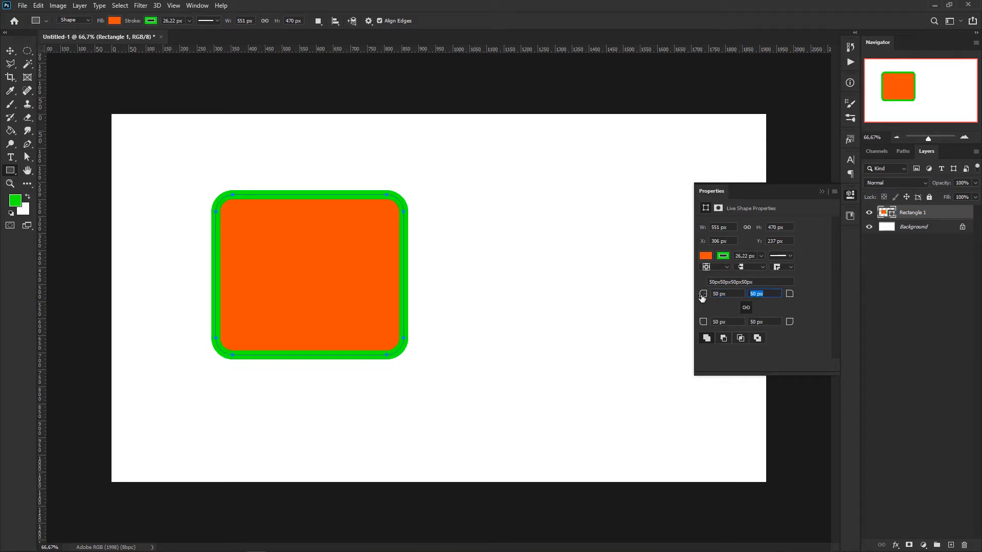
mouse_move(702, 297)
mouse_down()
mouse_move(680, 298)
mouse_move(736, 300)
mouse_move(670, 299)
mouse_move(740, 300)
mouse_move(683, 299)
mouse_move(724, 300)
mouse_move(714, 300)
mouse_up()
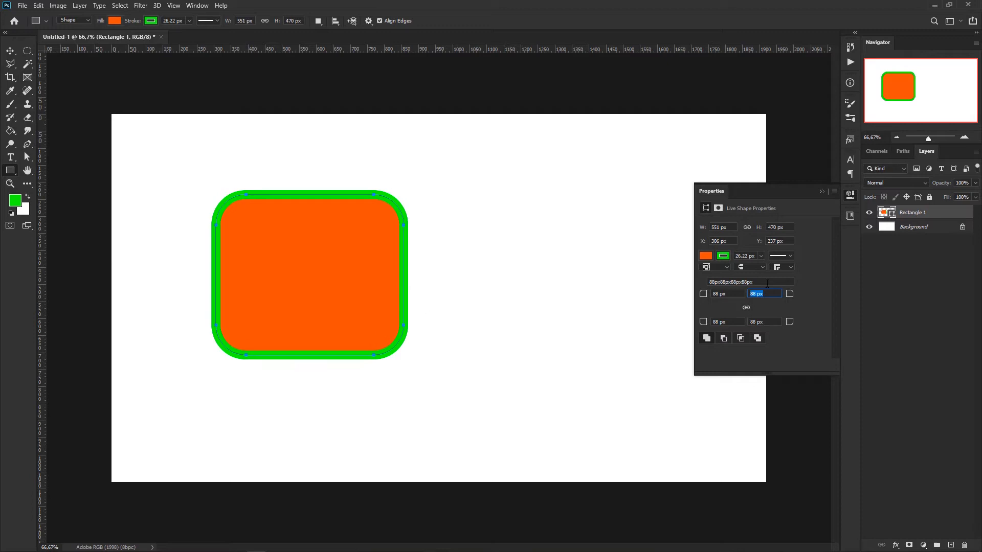
With the corner radii unlinked, set the rectangle's top-right radius to 64 px and its bottom-left radius to 276 px
text(7)
drag(748, 305, 778, 307)
drag(702, 324, 780, 326)
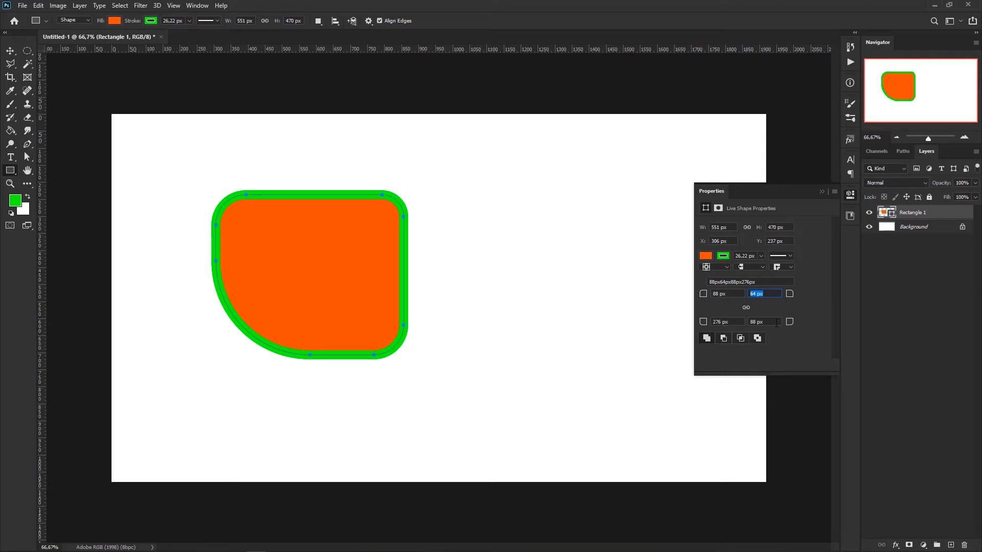
click(820, 191)
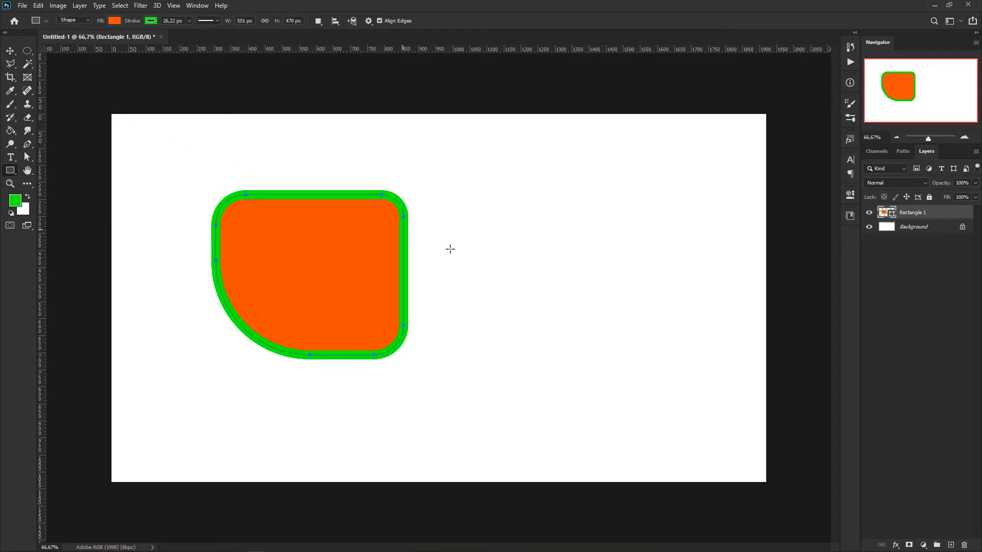
Add one empty layer above the rectangle and switch the Rectangle tool to Path mode
click(950, 544)
click(950, 544)
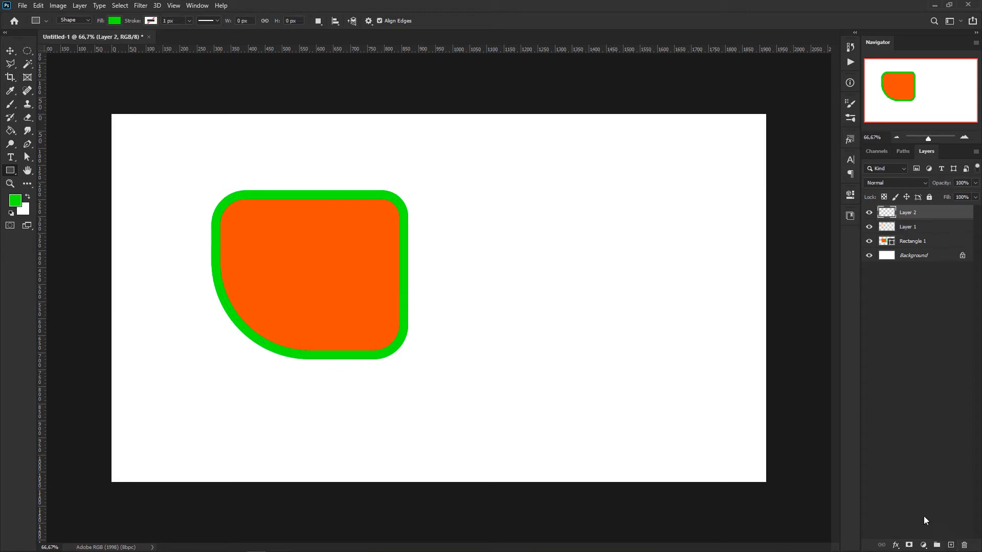
key(ctrl+z)
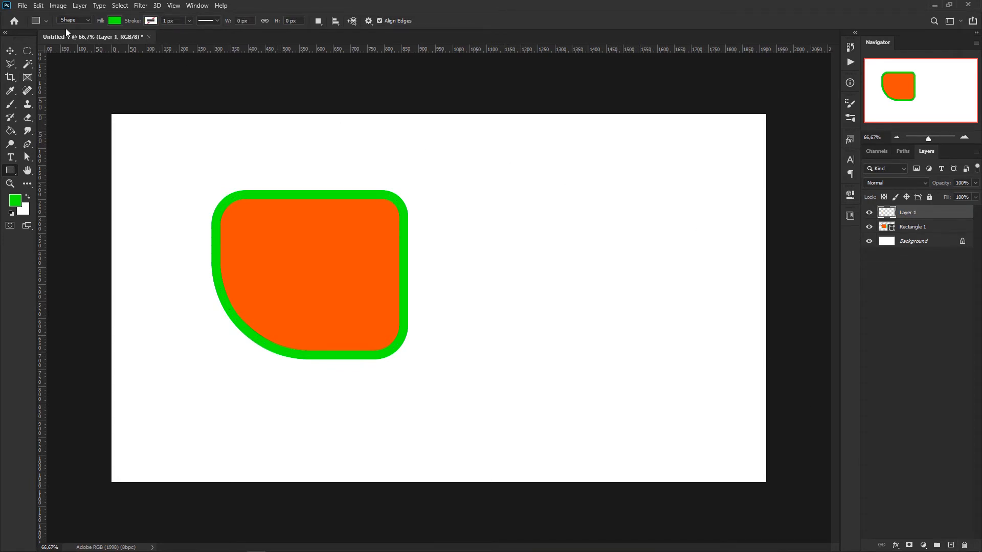
click(85, 19)
click(72, 36)
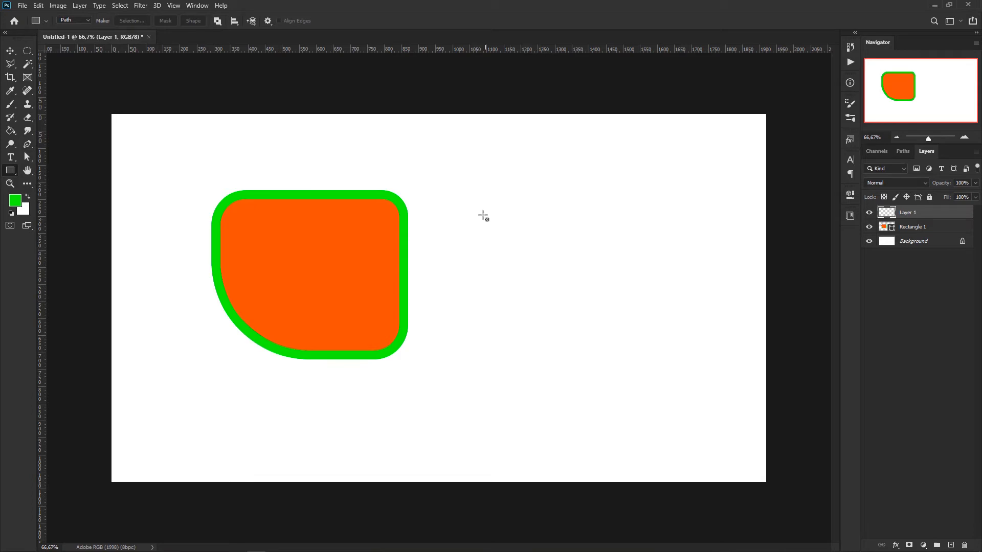
Draw a rectangular path about 473 × 515 px beside the orange shape and delete it
drag(481, 212, 644, 388)
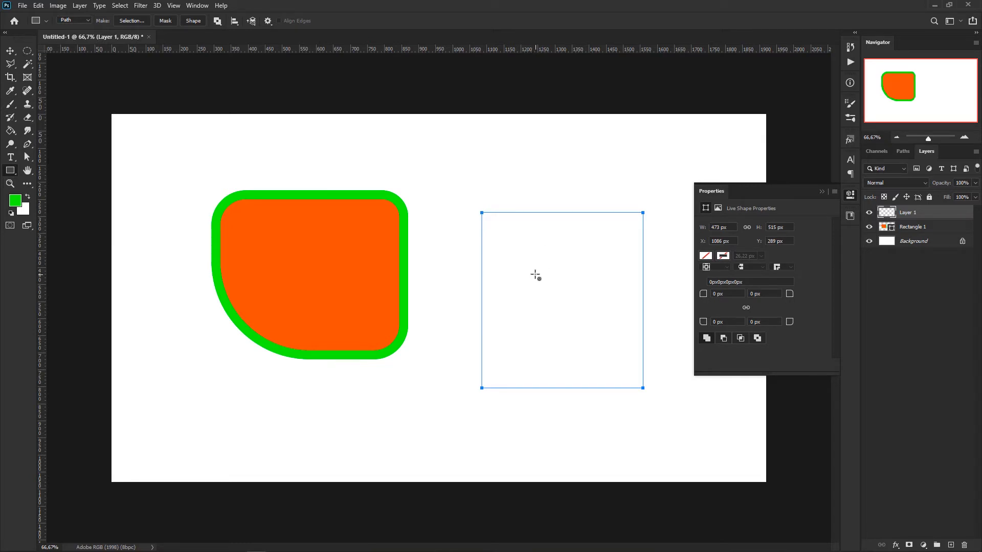
key(Delete)
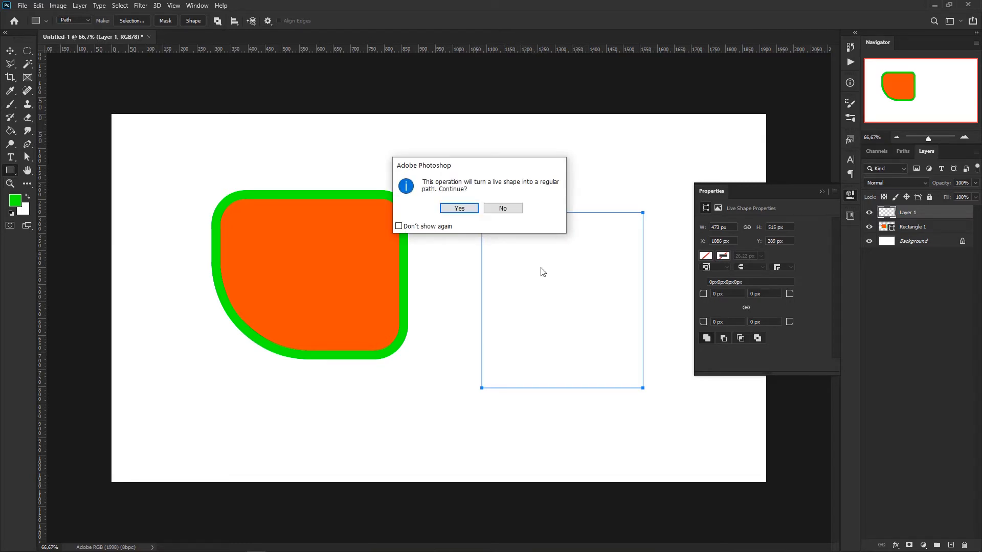
click(467, 209)
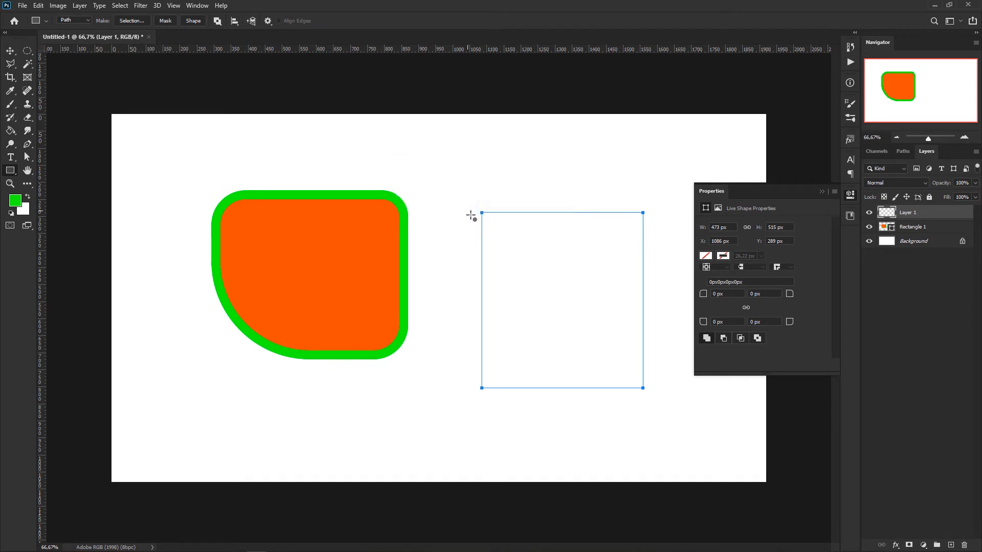
In Pixels mode, paint a golden-yellow rectangle about 550 × 563 px on the empty layer, beside the orange shape
click(82, 20)
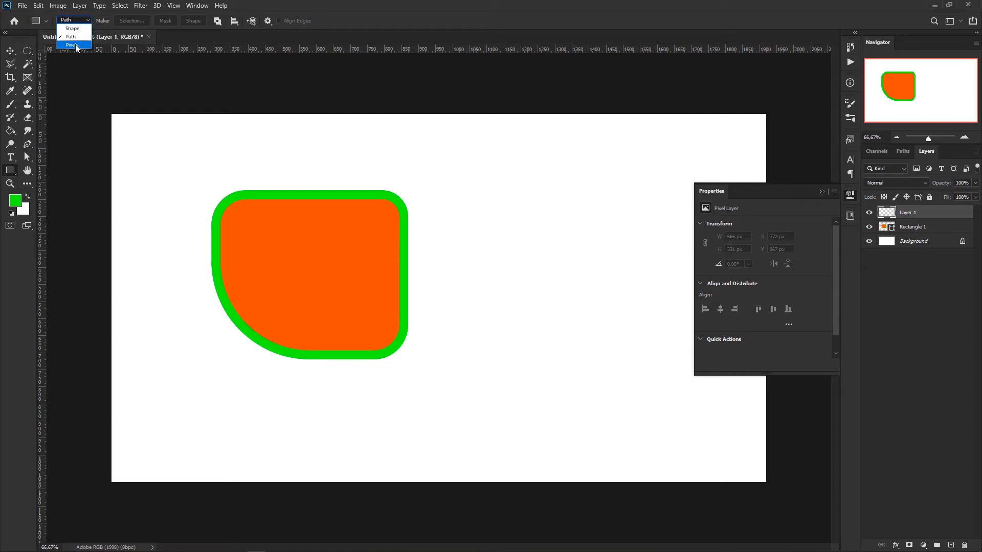
click(75, 45)
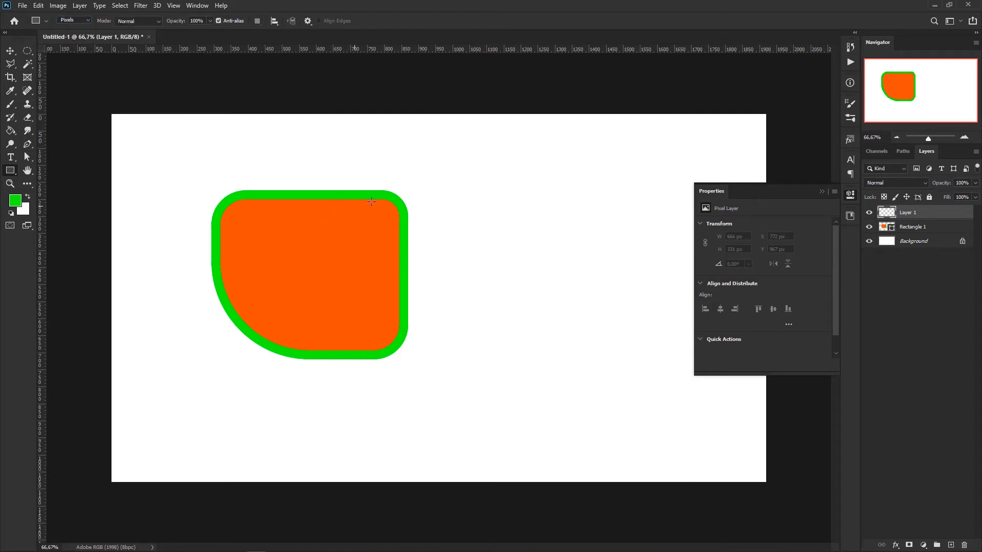
click(16, 201)
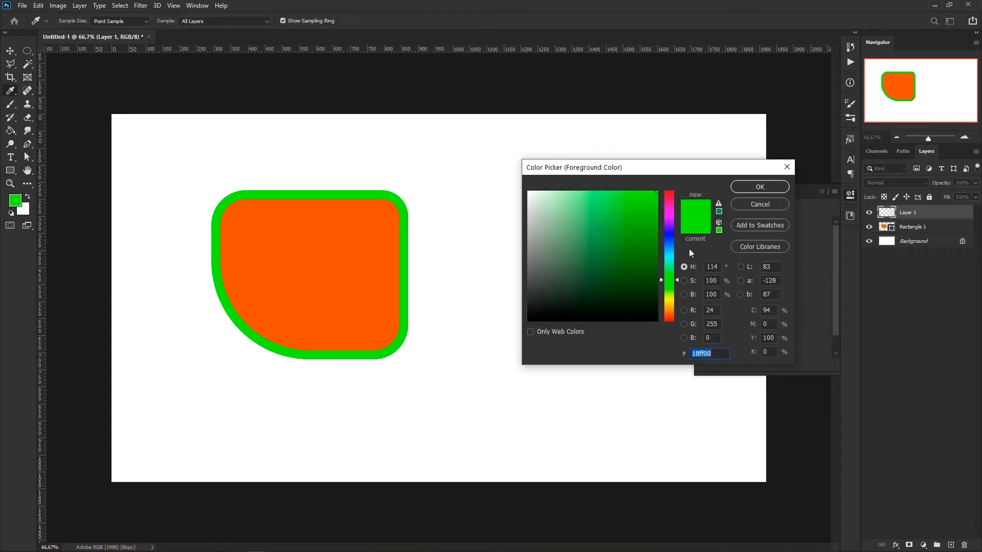
drag(675, 280, 670, 304)
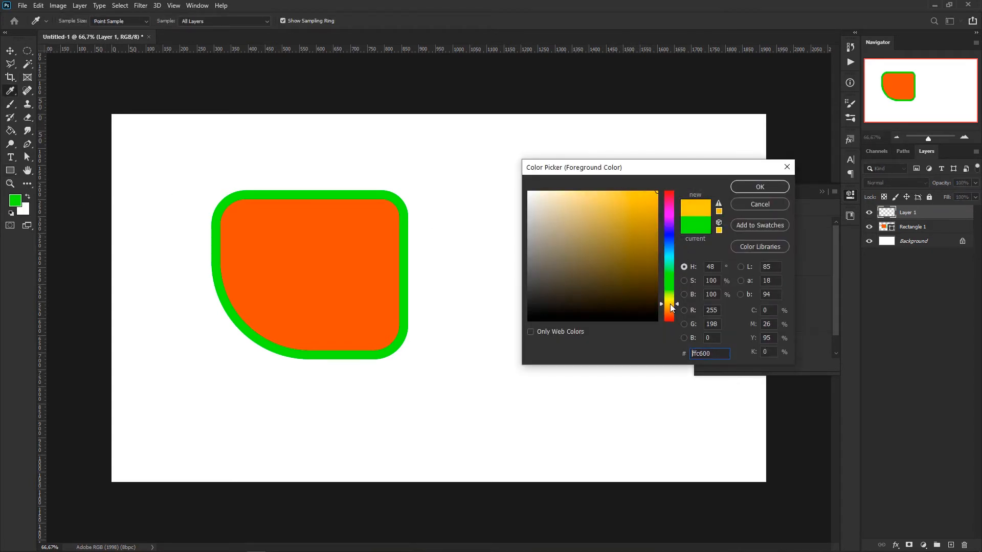
click(752, 187)
key(u)
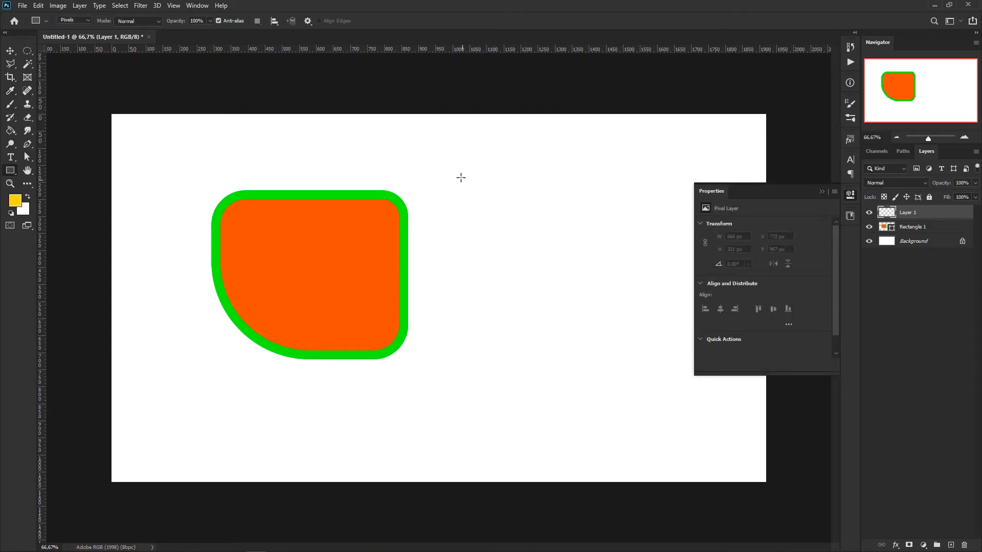
drag(460, 177, 648, 369)
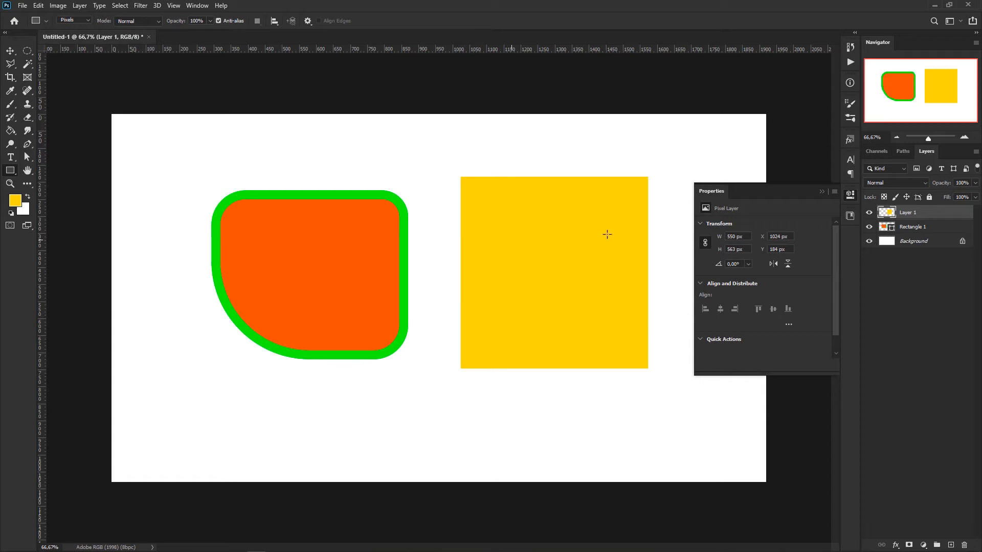
Delete the orange rectangle and, in Shape mode, draw a yellow rectangle about 377 × 359 px in its place
shift+click(928, 229)
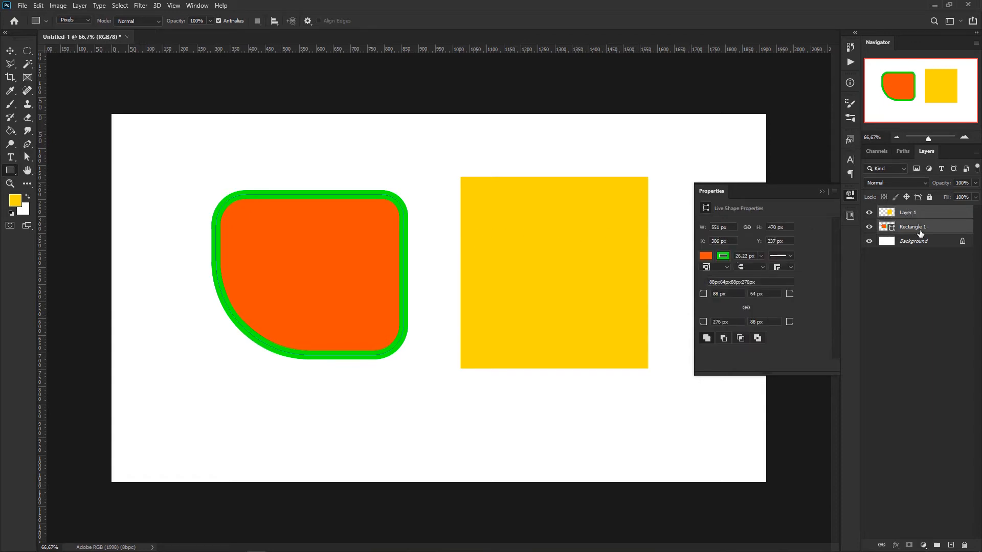
key(Delete)
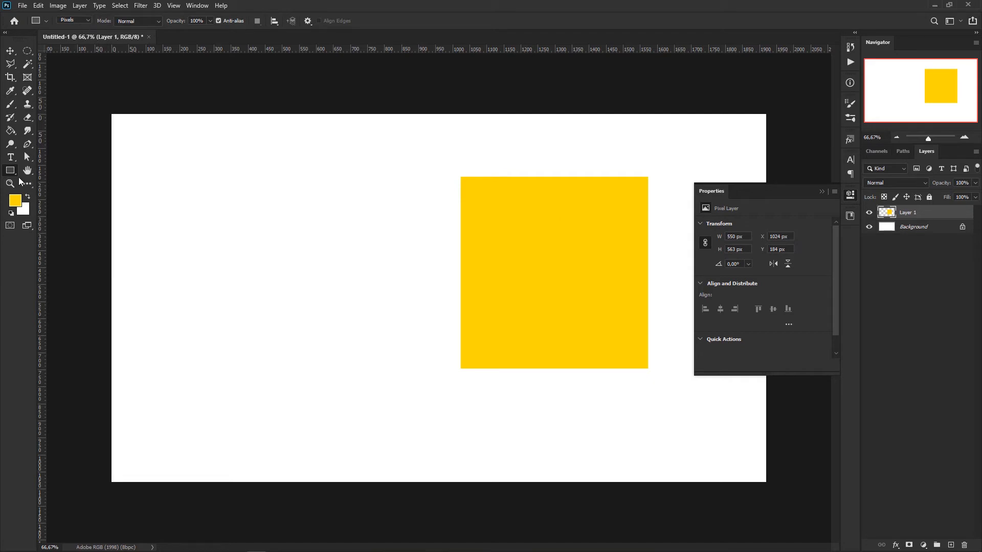
click(84, 24)
click(82, 26)
drag(195, 194, 323, 317)
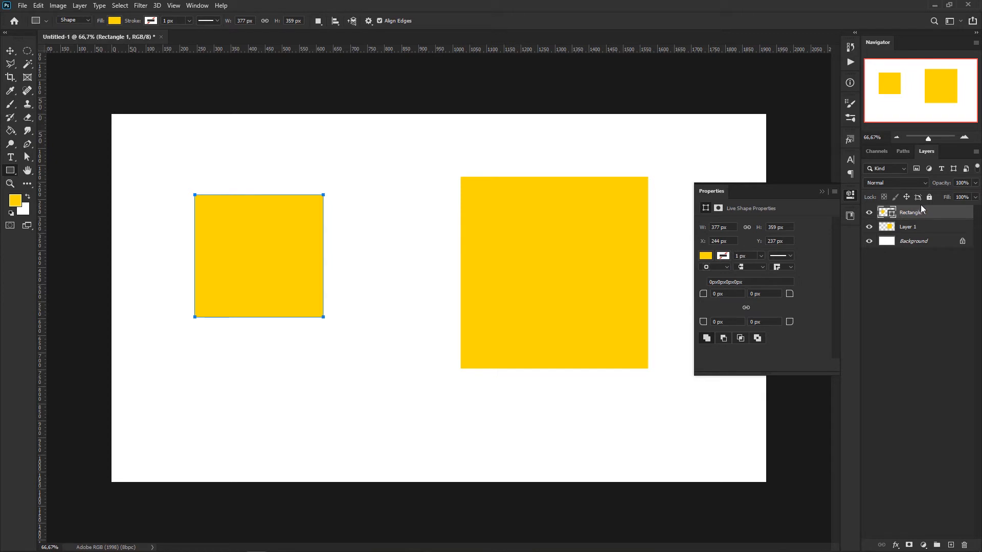
Delete both yellow rectangle layers, leaving only the background
ctrl+click(934, 228)
key(ctrl+t)
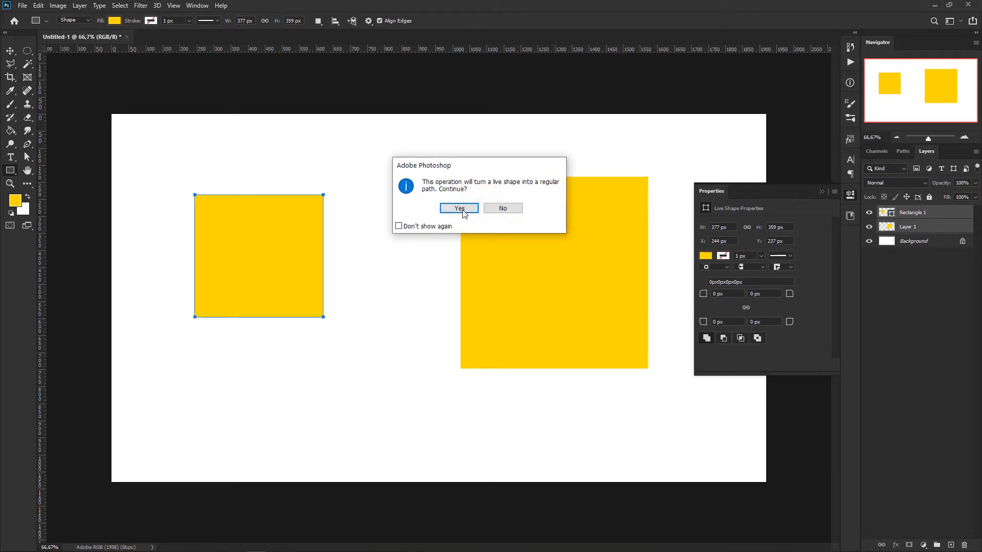
click(459, 208)
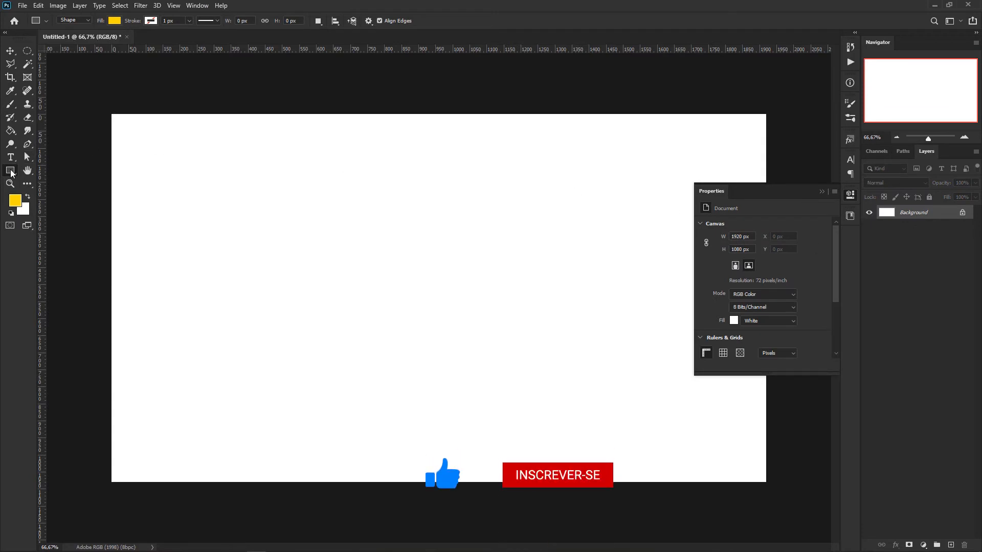
Draw a yellow circle about 437 px across with the Ellipse tool and delete it
right_click(9, 173)
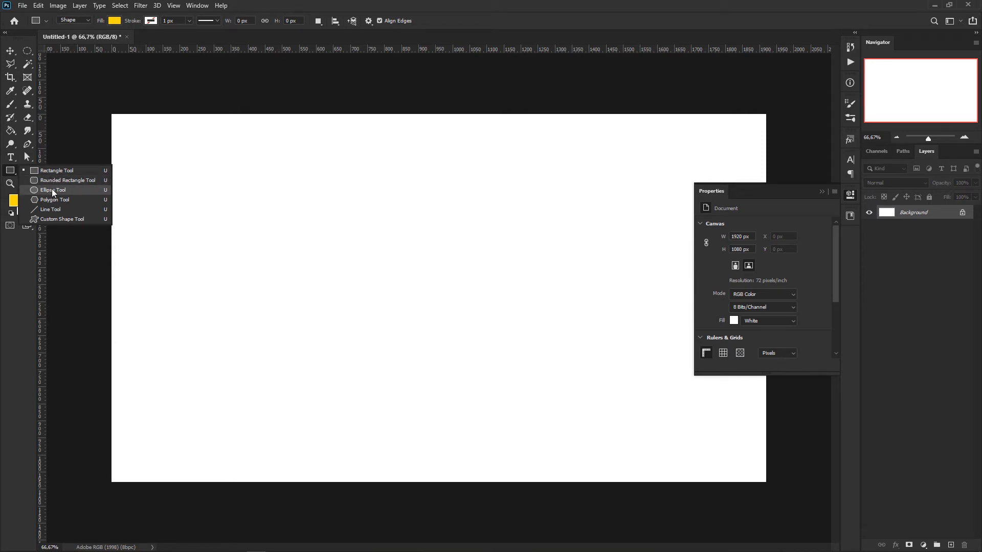
click(53, 190)
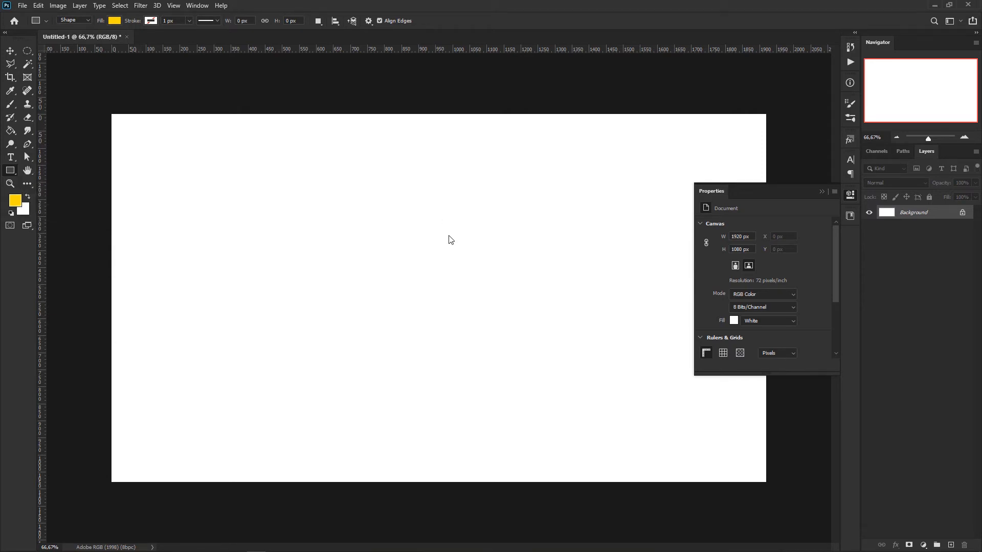
click(822, 192)
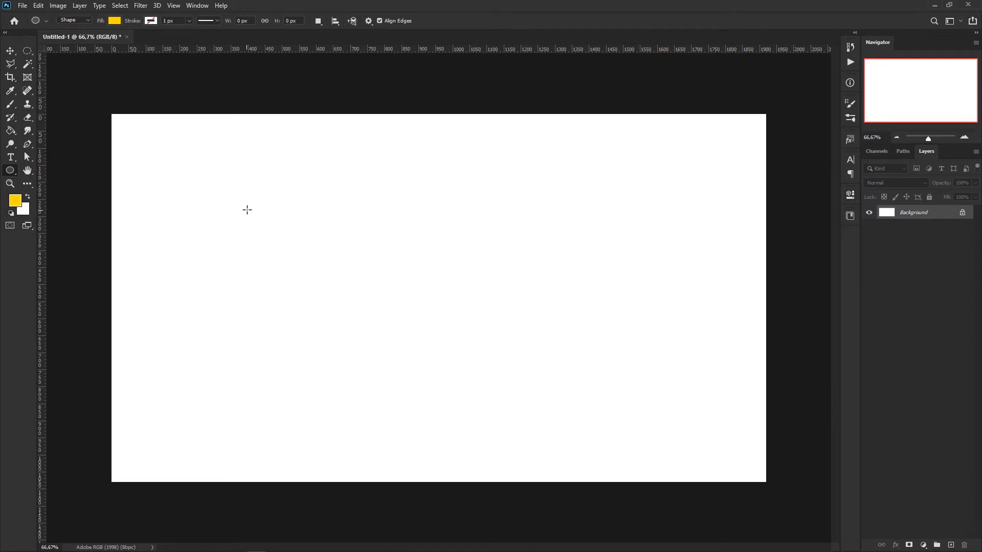
drag(245, 207, 420, 352)
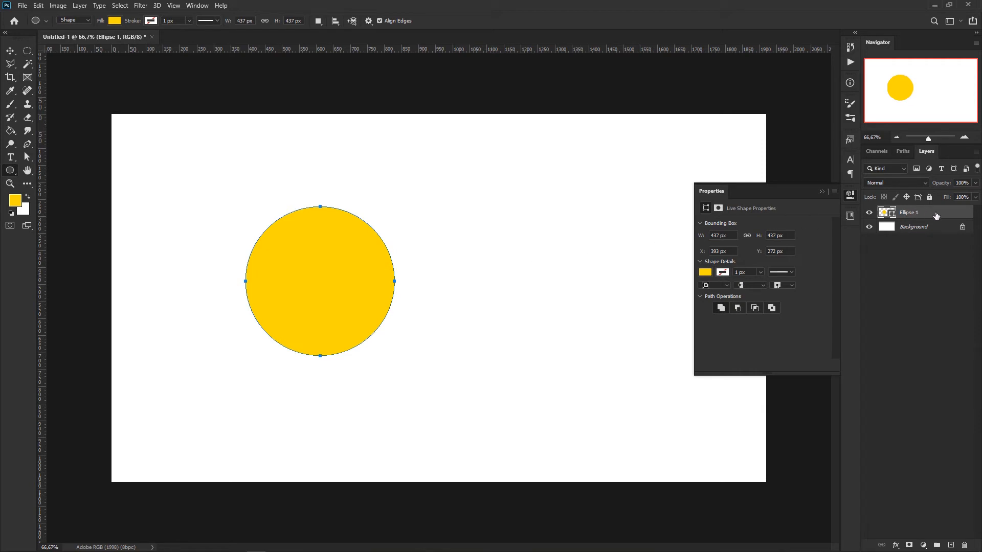
key(Delete)
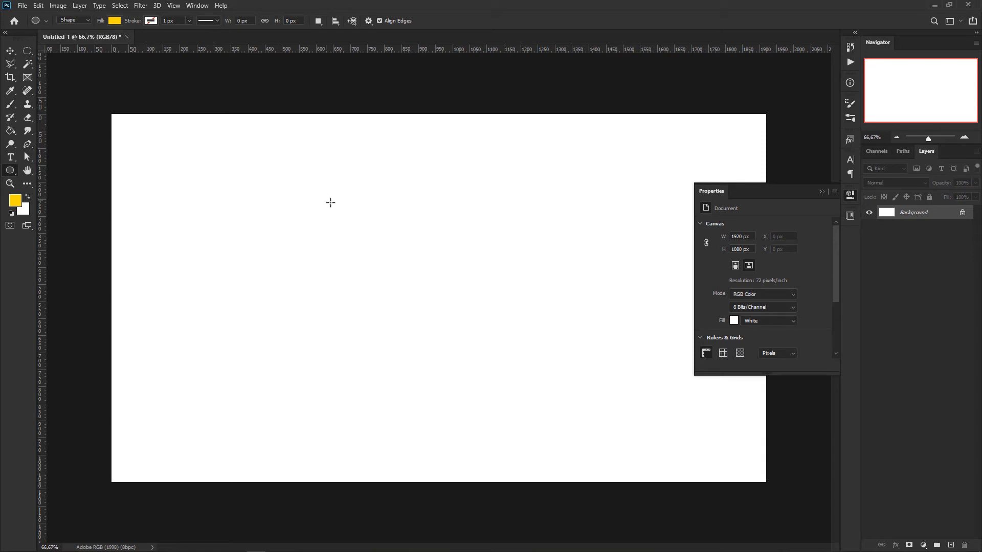
Create an ellipse with an exact width and height of 200 px, and undo it
click(300, 248)
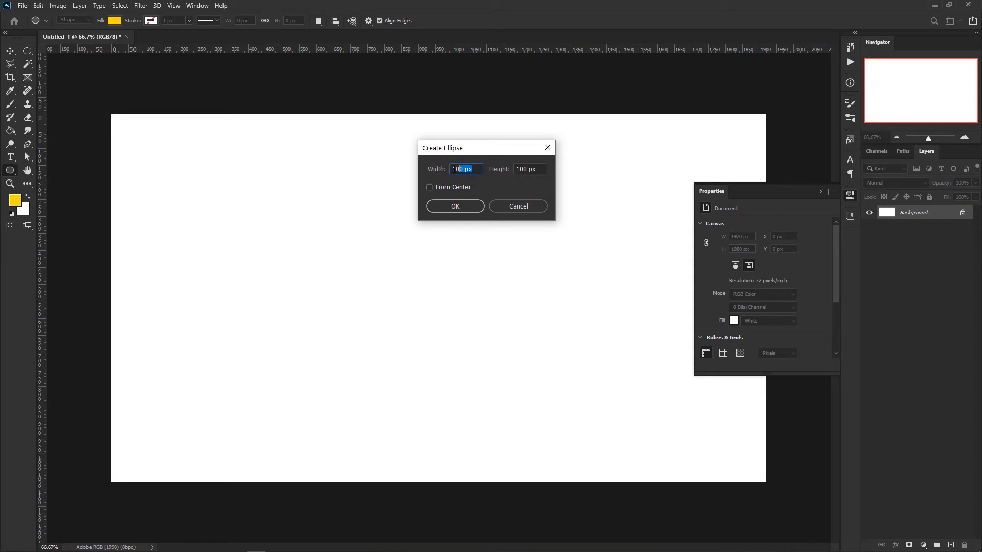
drag(542, 170, 414, 180)
text(200)
click(455, 206)
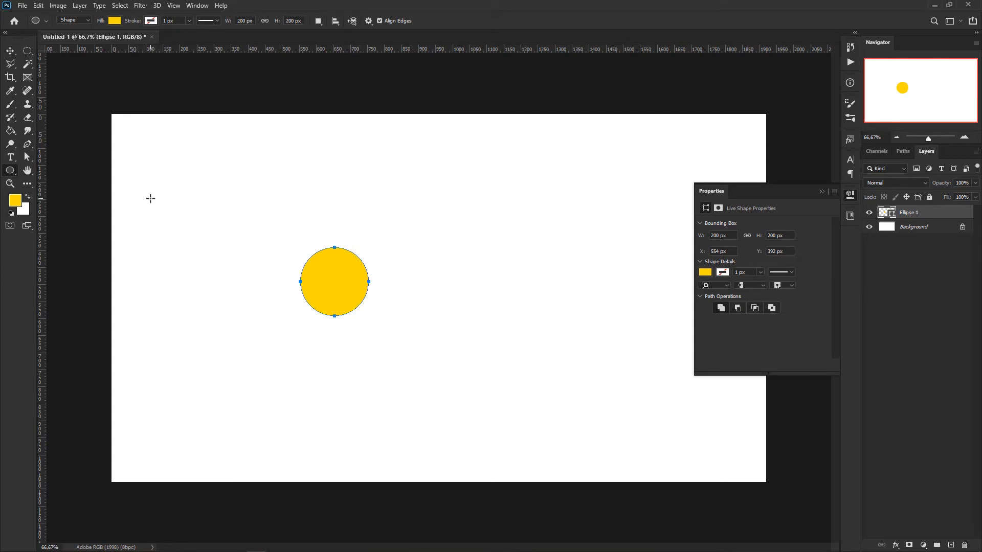
key(ctrl+z)
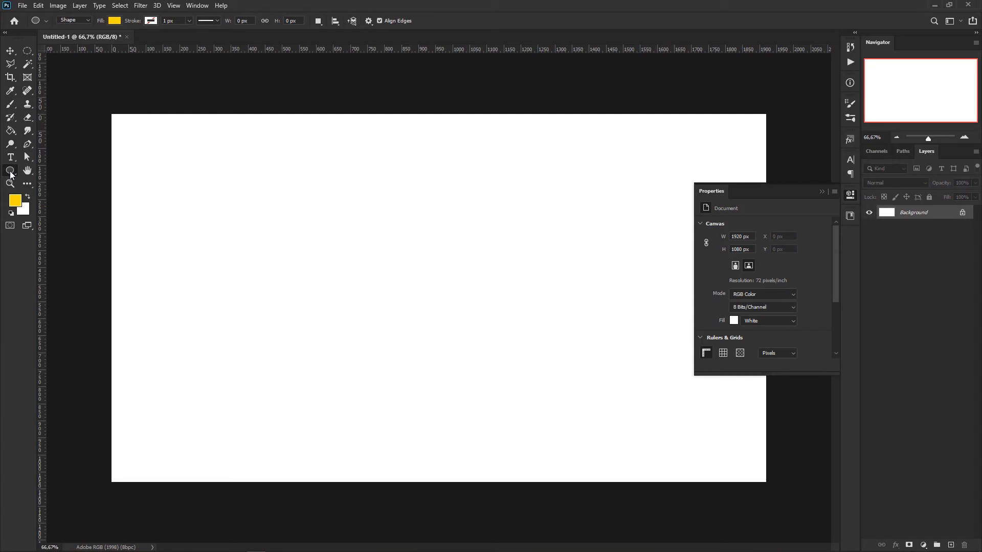
Draw a yellow five-sided shape about 432 × 413 px in the upper-left part of the canvas with the Polygon tool
click(11, 174)
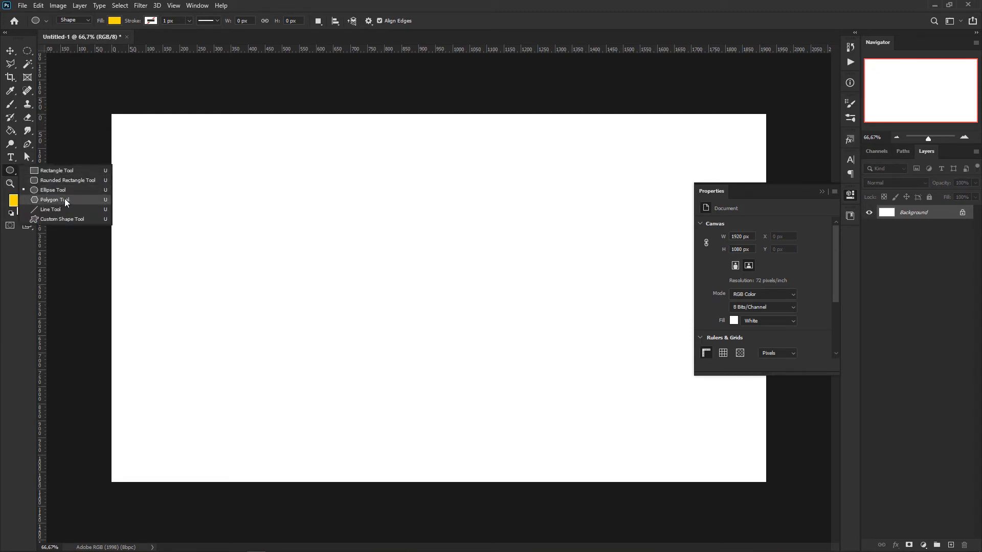
key(Escape)
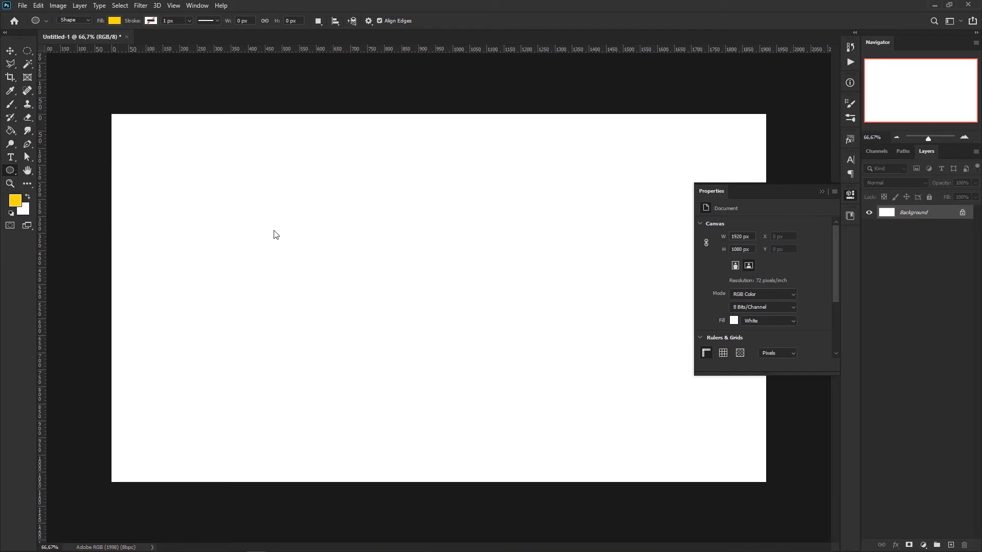
key(shift+u)
drag(274, 220, 328, 278)
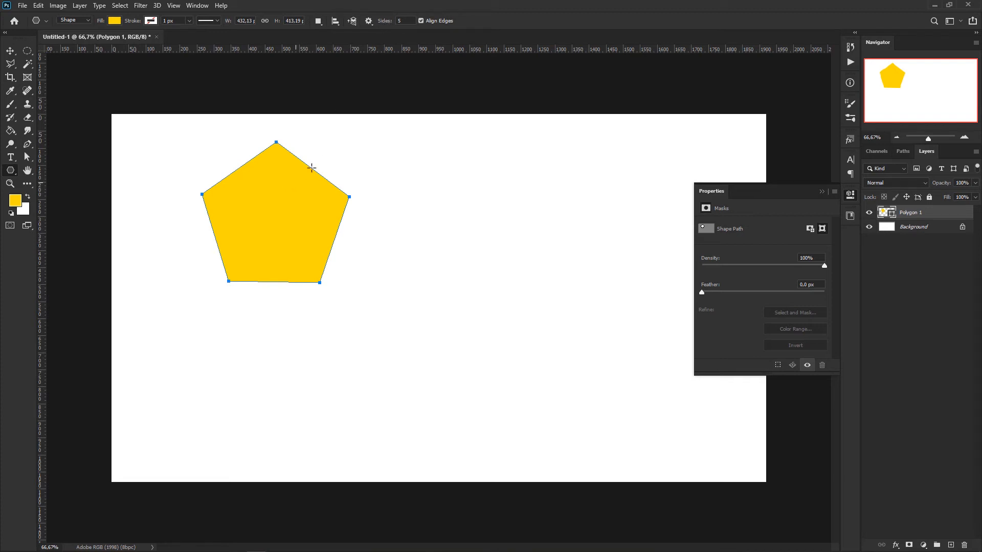
Draw a 3-sided polygon about 307 × 288 px beside the pentagon and a 6-sided one about 429 × 386 px beyond it
click(393, 23)
drag(424, 254, 497, 284)
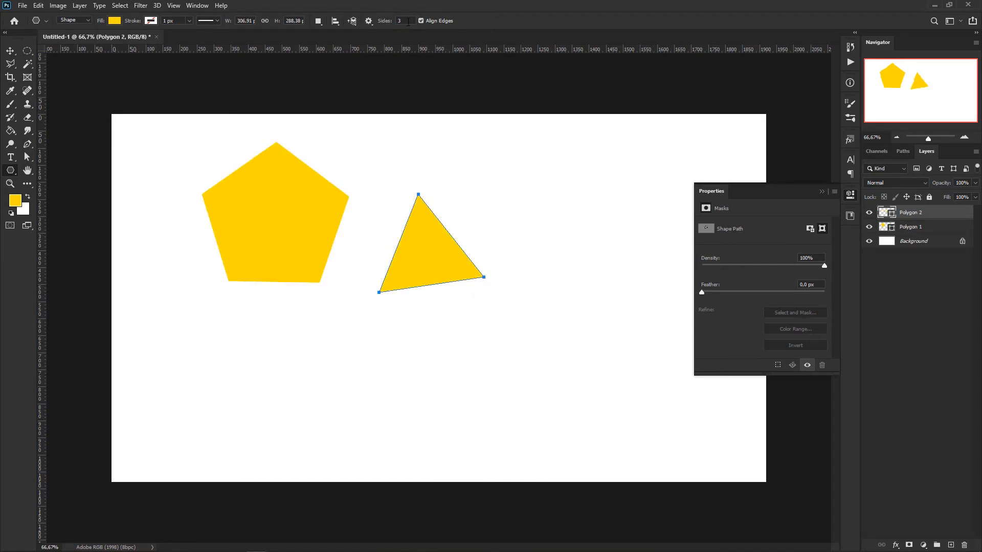
text(6)
key(Return)
drag(519, 198, 560, 259)
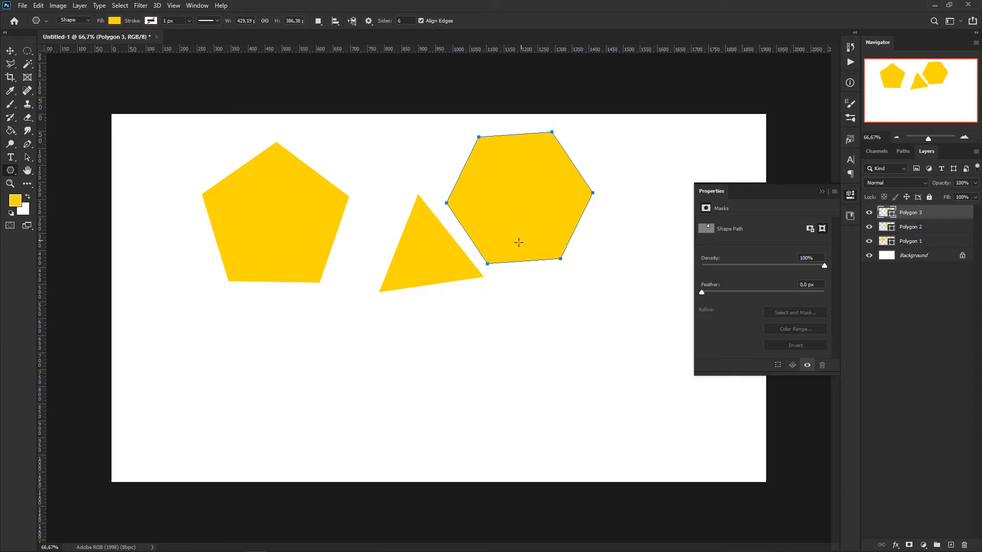
Create an 8-sided polygon with width and height set to 400 px and move it below the pentagon
click(359, 346)
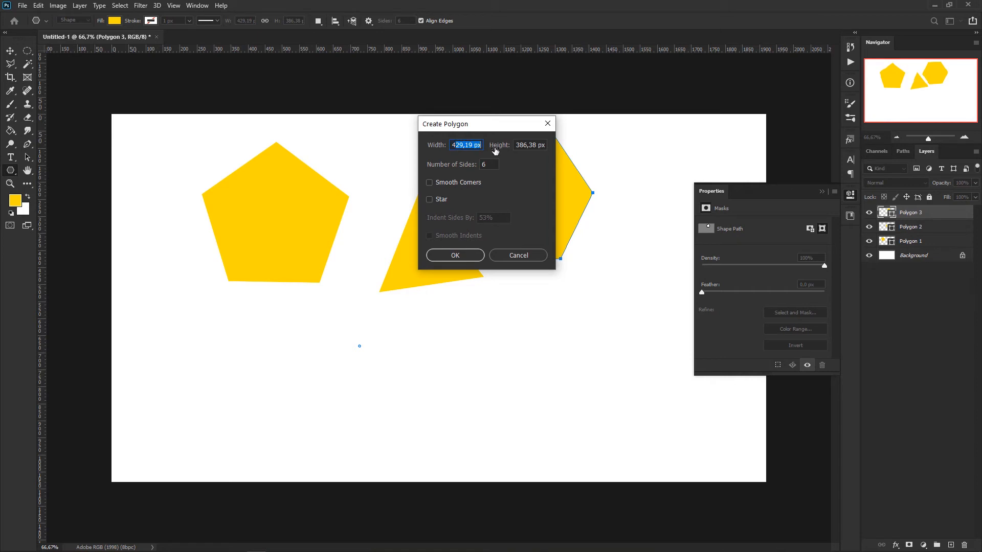
text(400)
key(Tab)
text(400)
key(Tab)
click(462, 255)
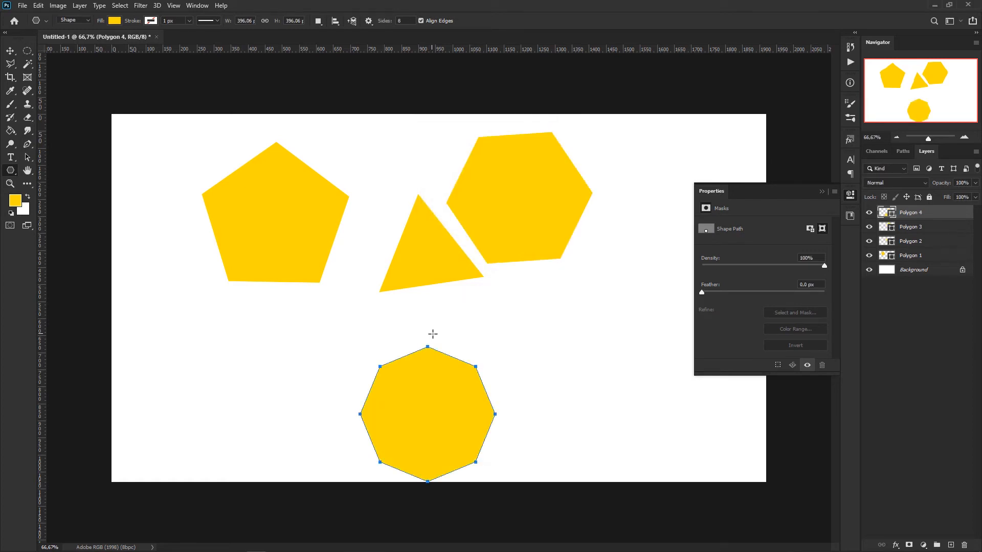
key(v)
drag(441, 416, 264, 376)
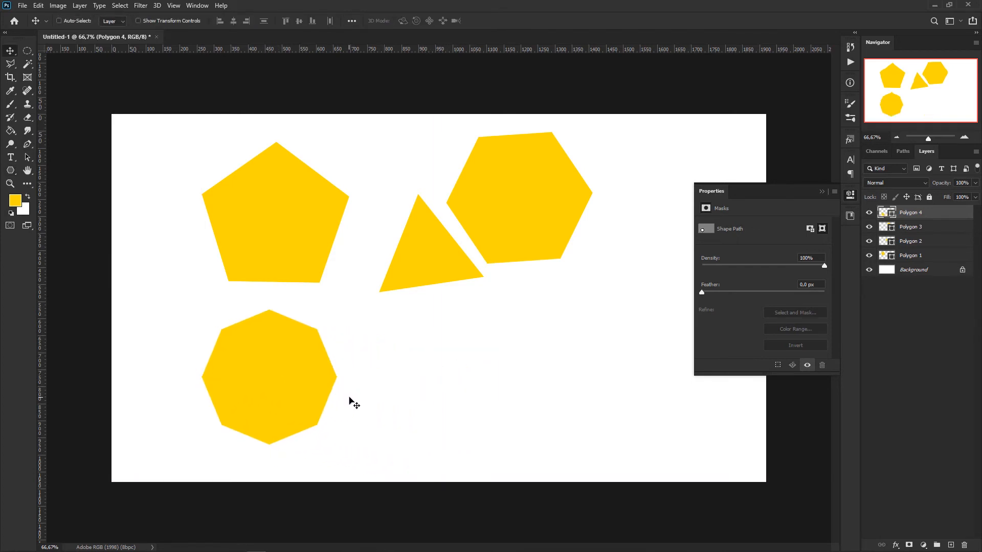
Create an eight-pointed star 396.06 px wide and high with sides indented by 53% below the hexagon
key(u)
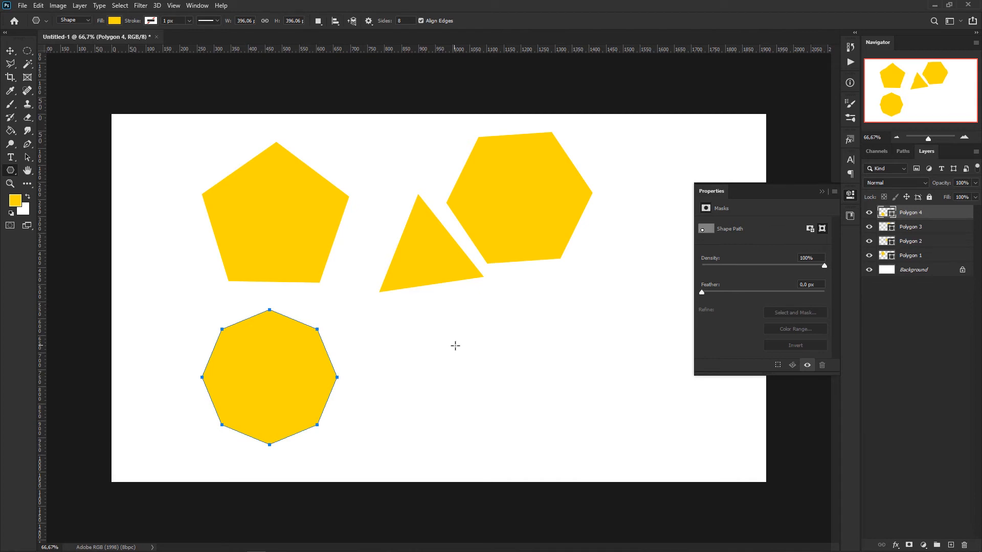
click(455, 345)
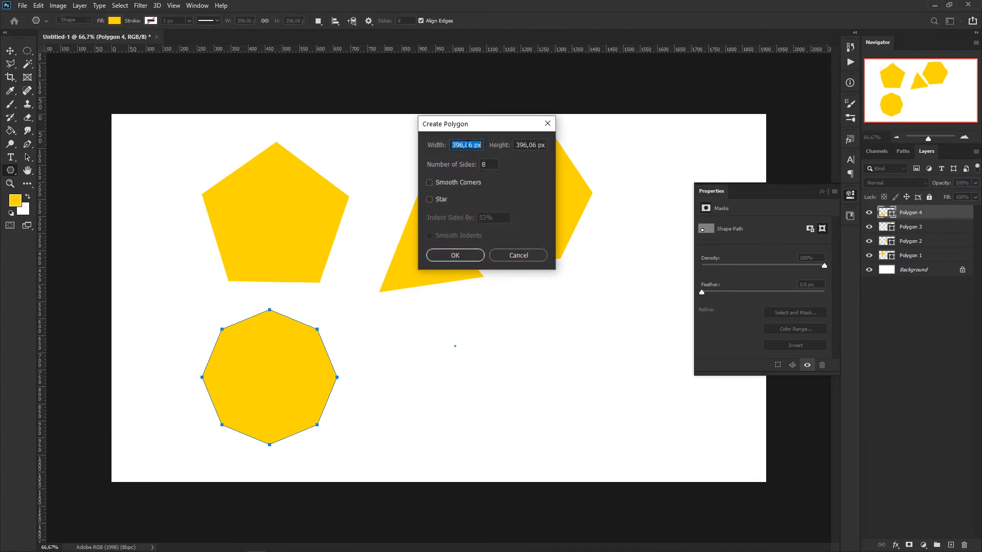
click(429, 199)
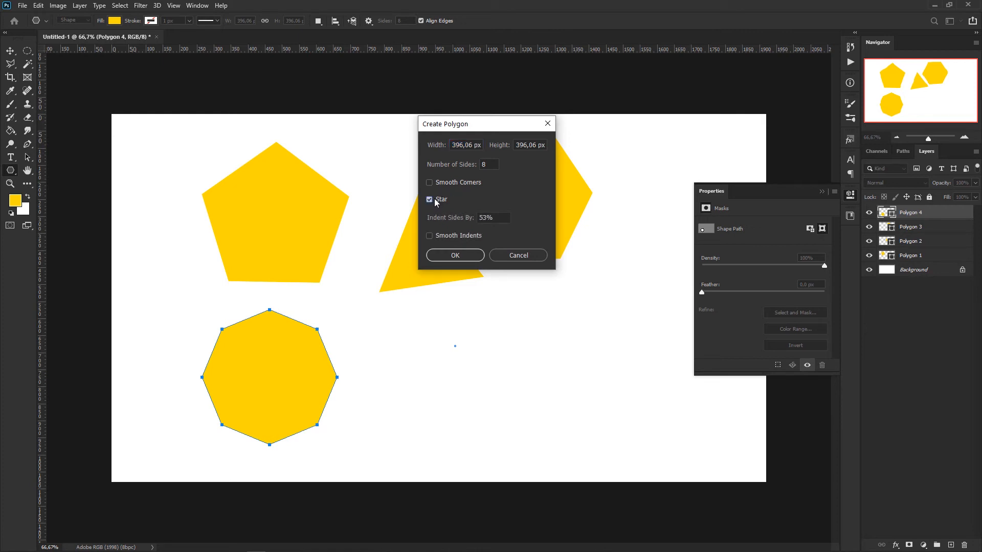
click(458, 255)
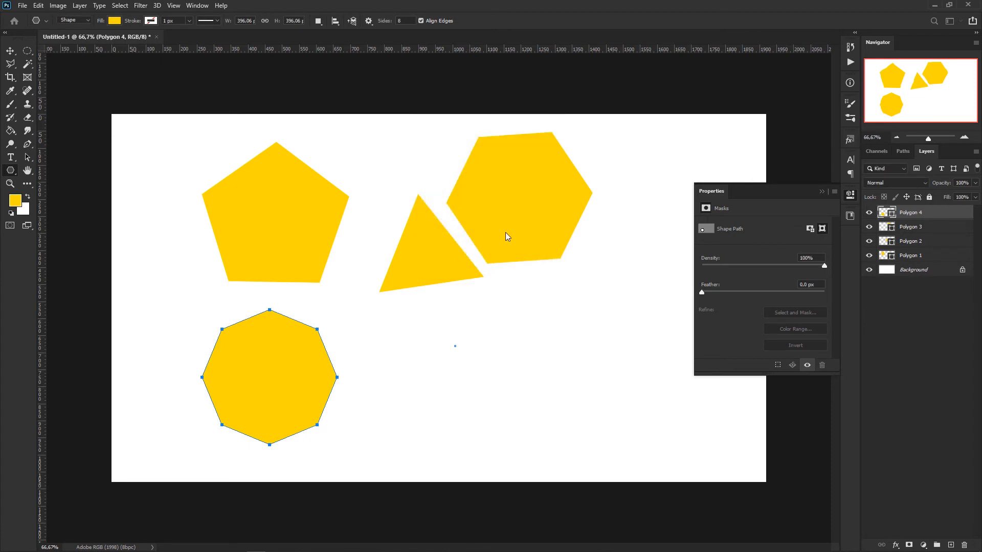
key(v)
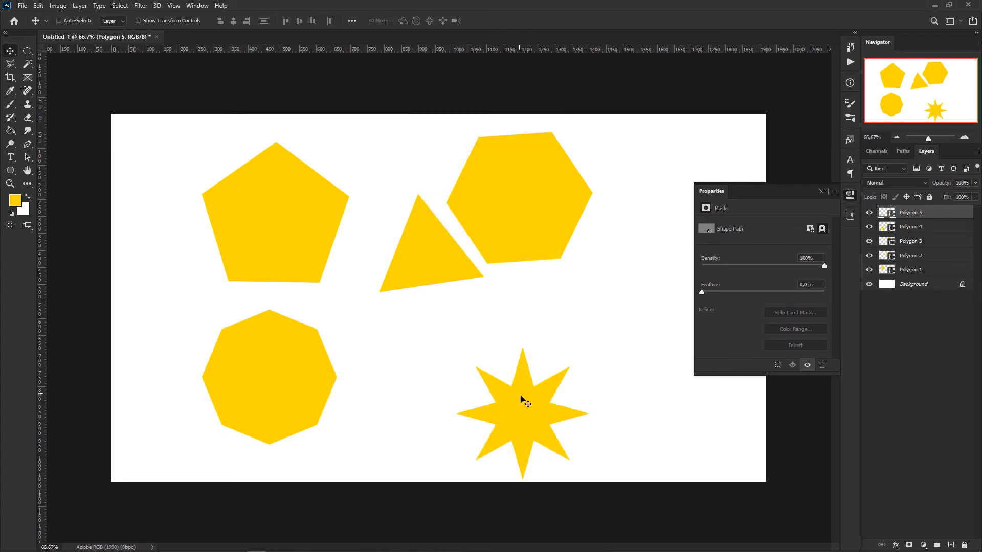
Move the eight-pointed star beside the octagon, level with it and below the triangle
drag(530, 422, 510, 415)
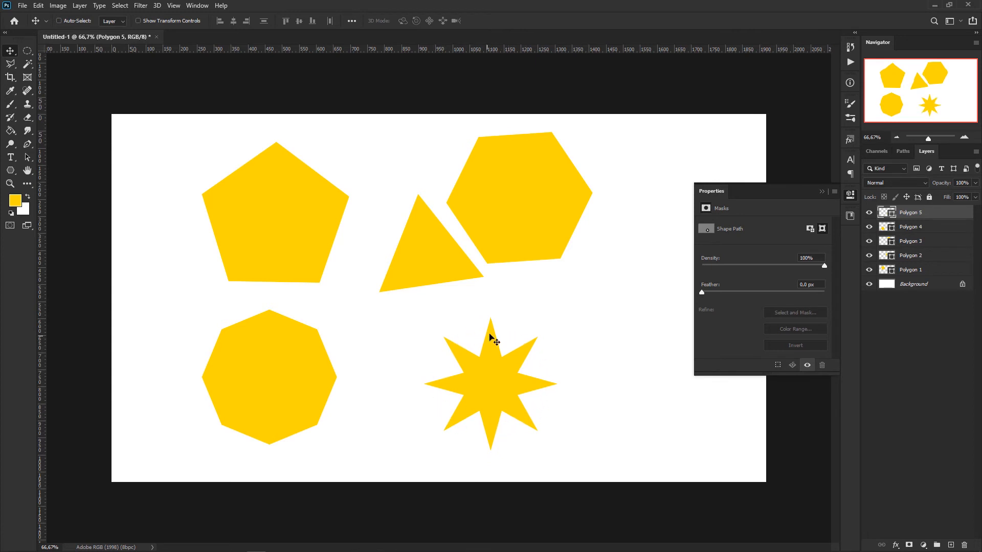
drag(490, 387, 418, 383)
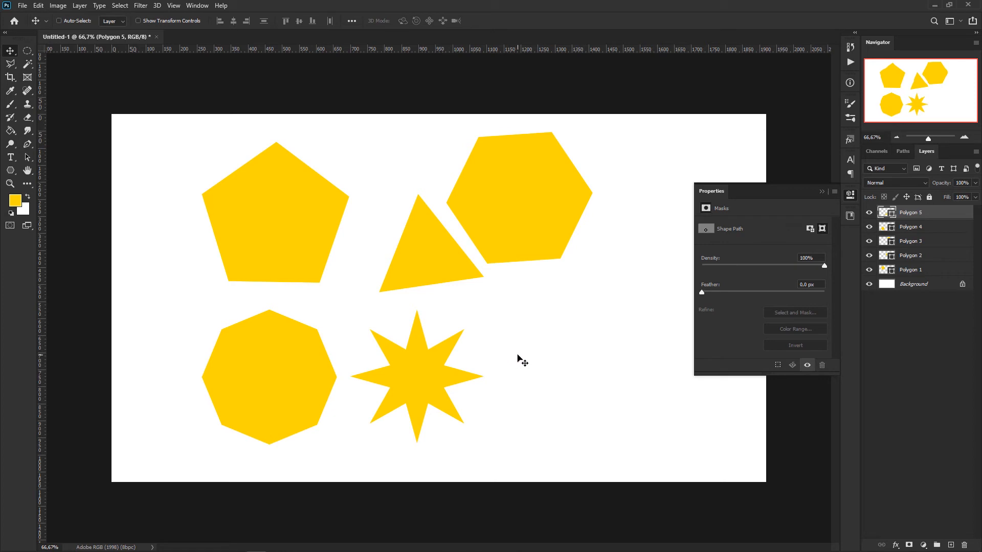
Create another eight-sided star at 392.13 px width and height with 53% indented sides and smooth corners, and move it beside the pointed star
key(u)
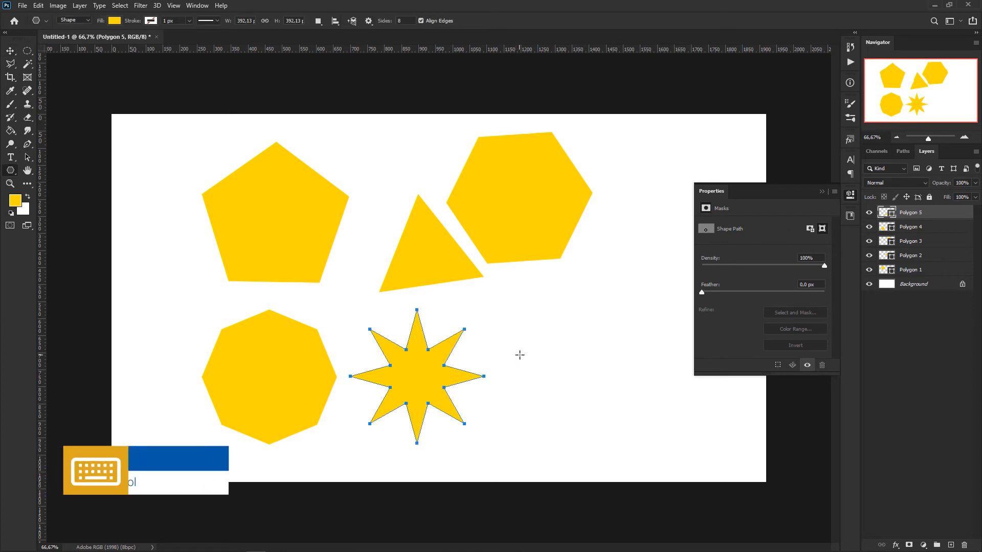
click(544, 336)
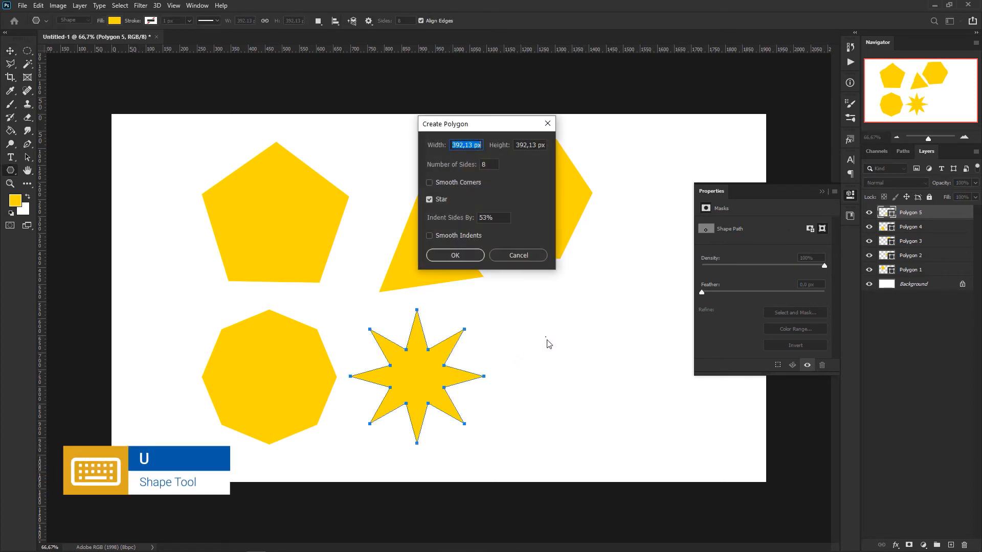
click(429, 183)
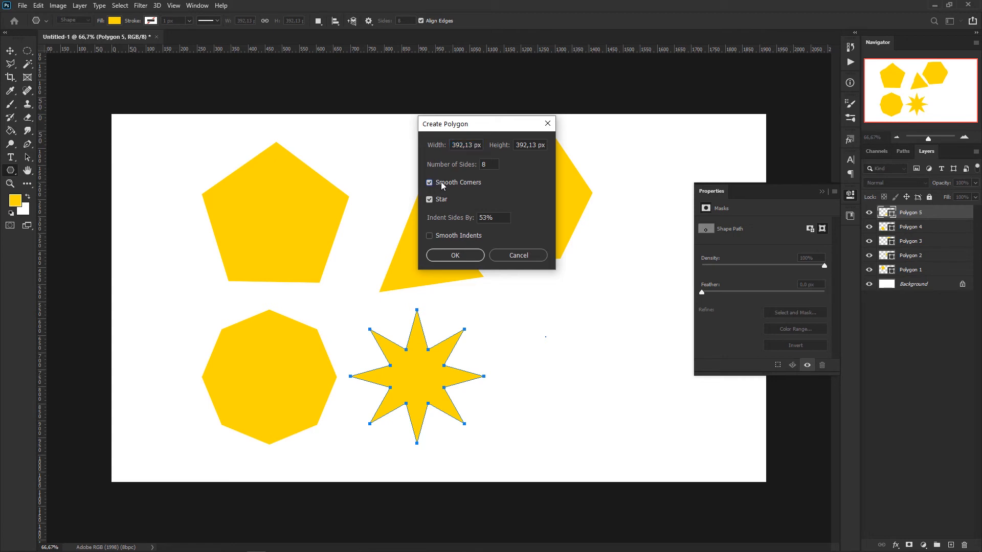
click(467, 256)
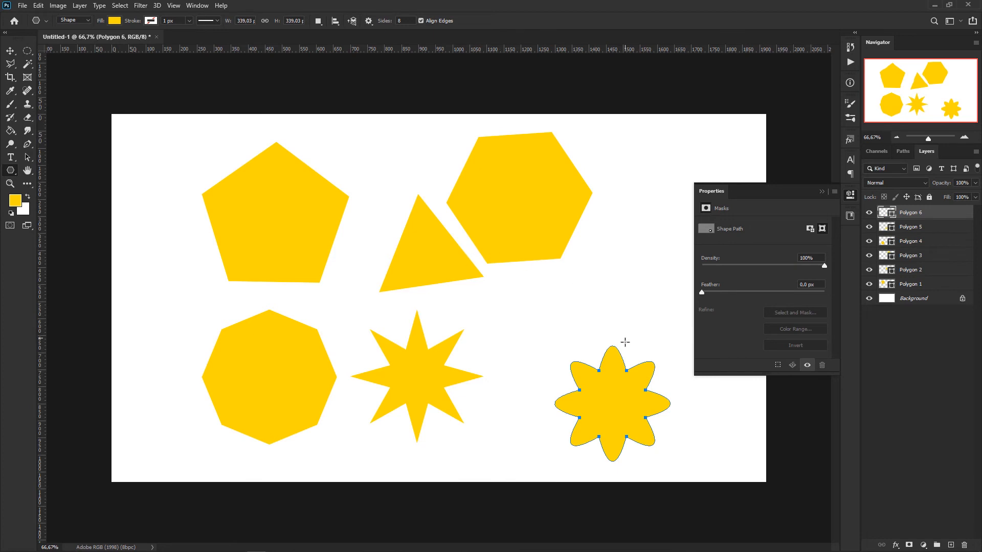
key(v)
drag(625, 423, 566, 377)
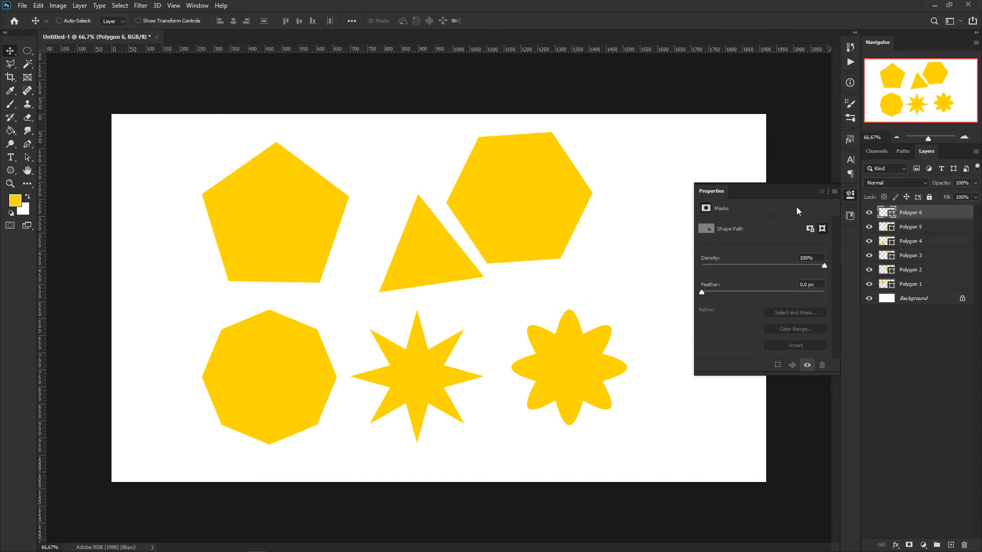
Delete all six polygon layers so only the Background layer remains
click(822, 192)
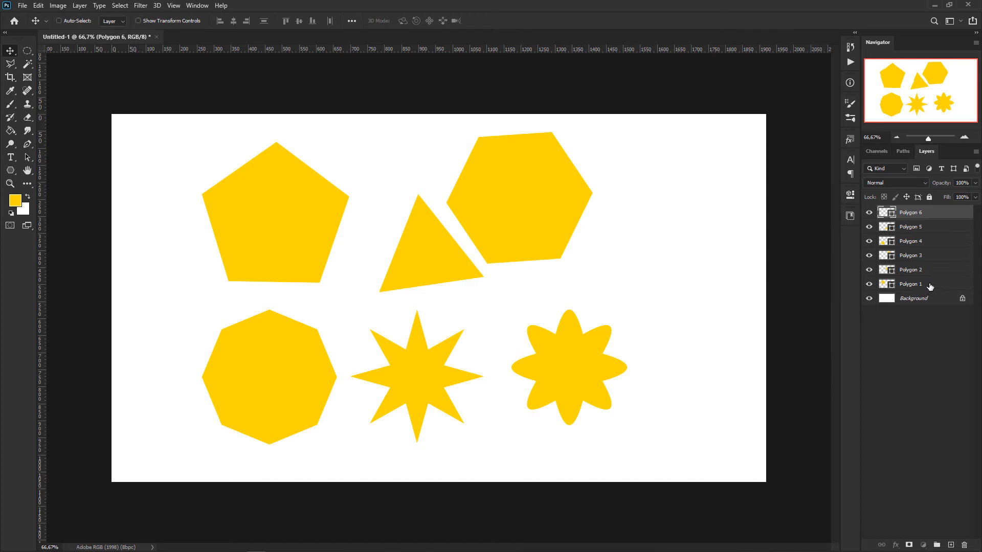
shift+click(928, 282)
key(Delete)
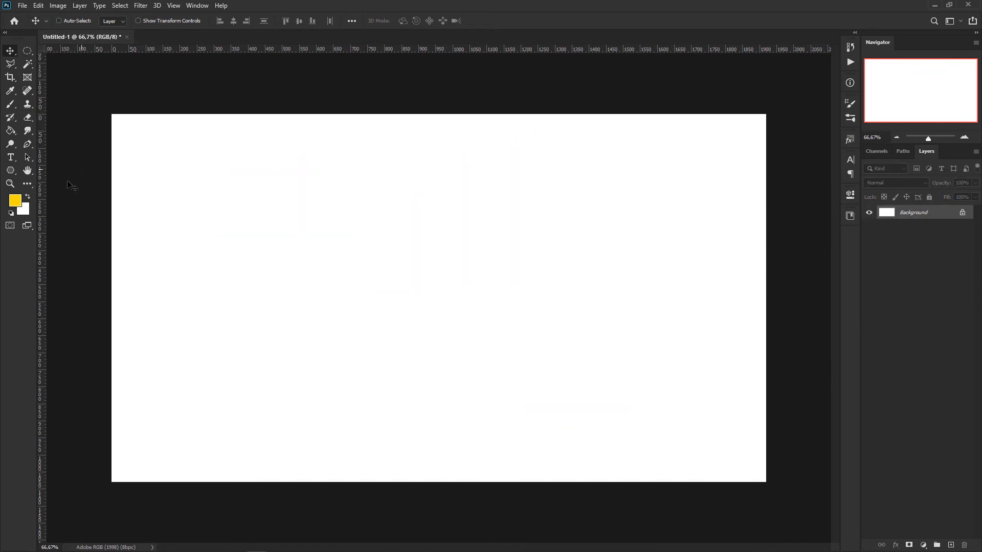
Activate the Custom Shape tool and expand all Leaf Trees, Wild Animals, Boats and Flowers groups in its shape picker
click(14, 168)
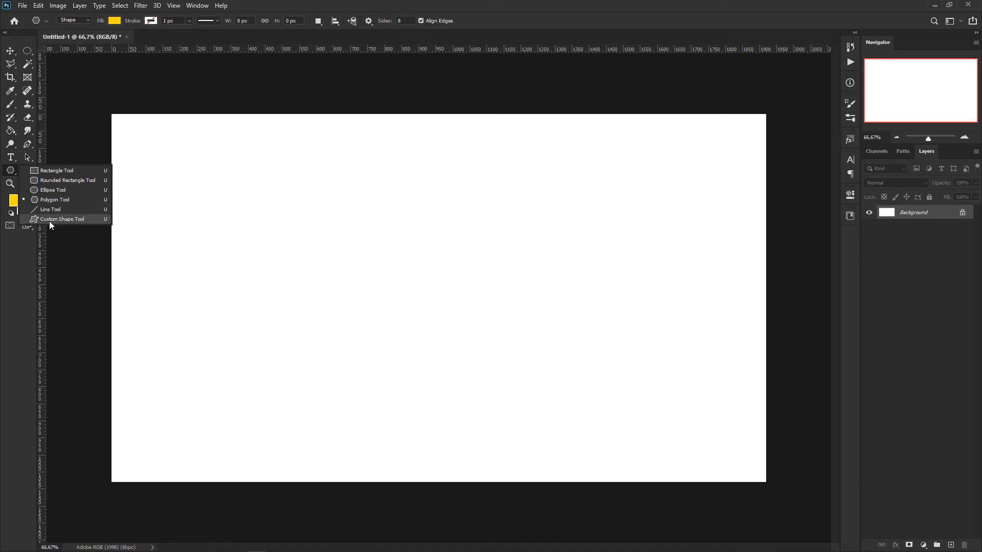
click(67, 219)
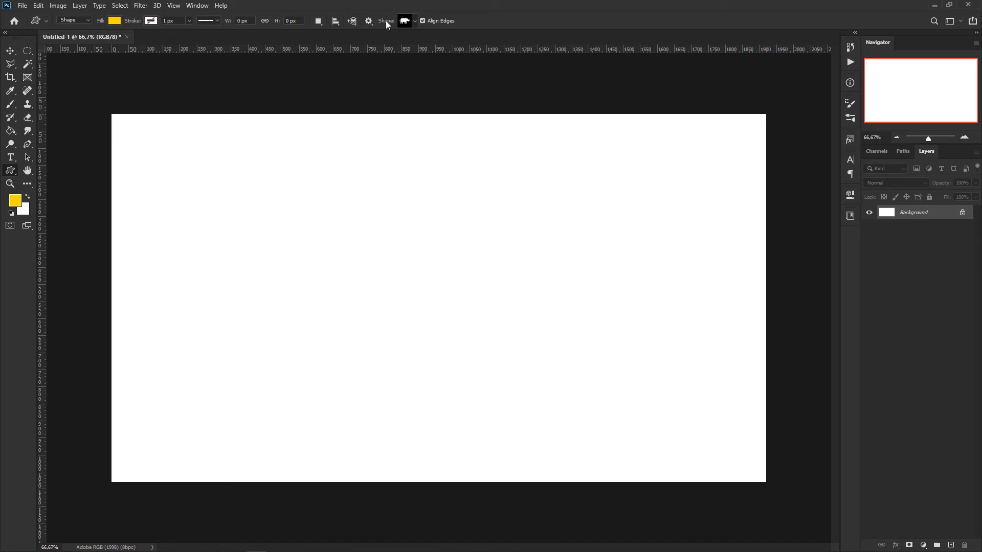
click(413, 26)
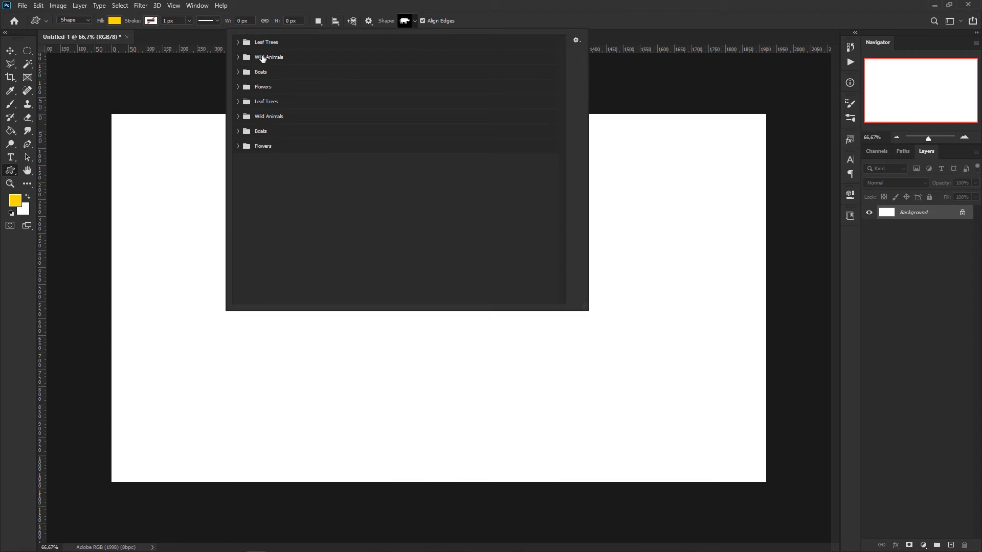
click(237, 43)
click(238, 73)
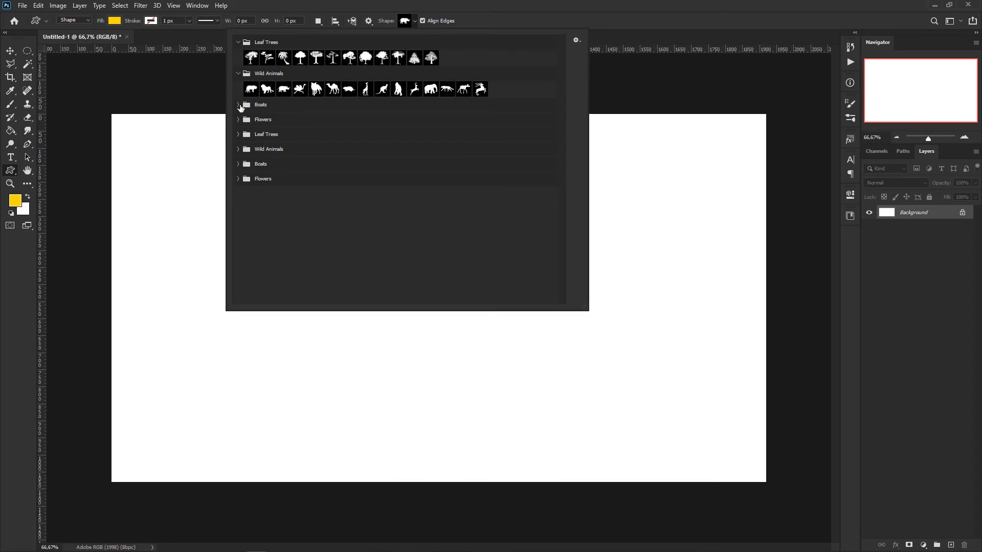
click(238, 104)
click(238, 136)
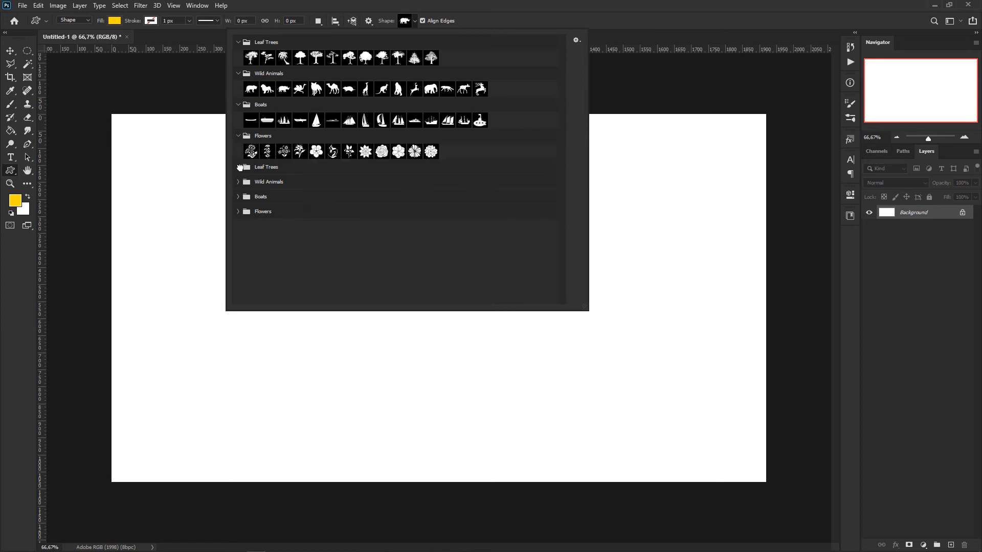
click(238, 167)
click(238, 198)
click(238, 230)
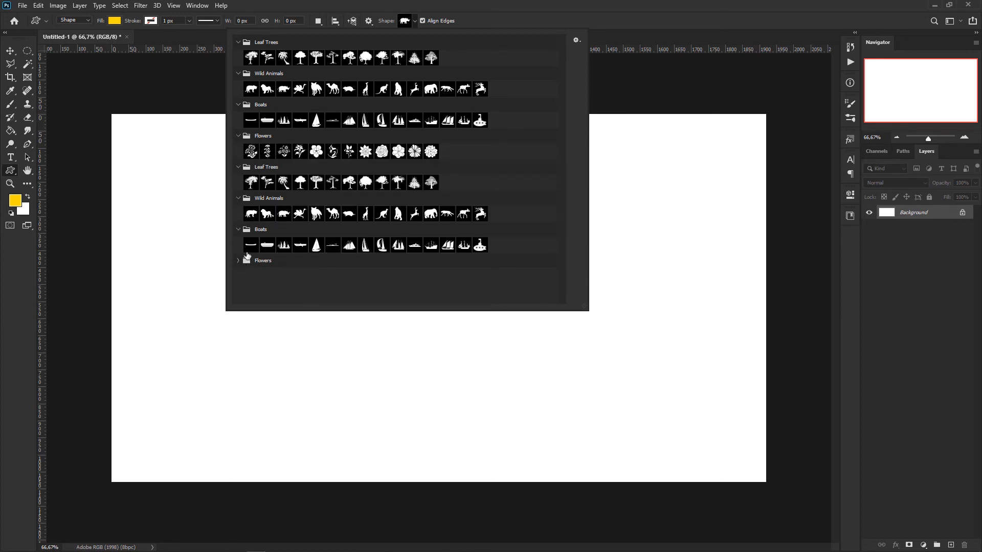
click(238, 261)
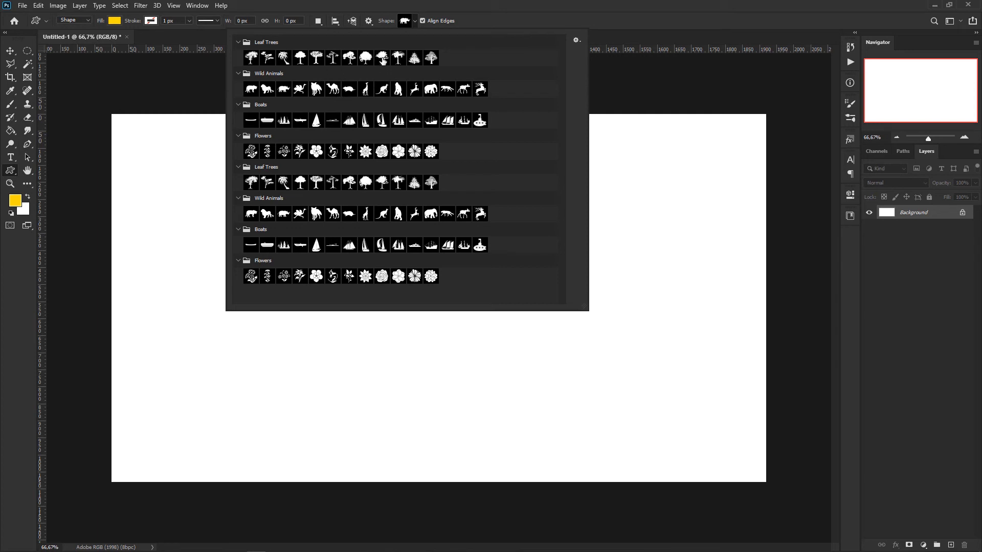
Draw an elm tree custom shape from Leaf Trees, about 421 × 421 px, and move it up above the canvas centre
click(382, 58)
click(532, 16)
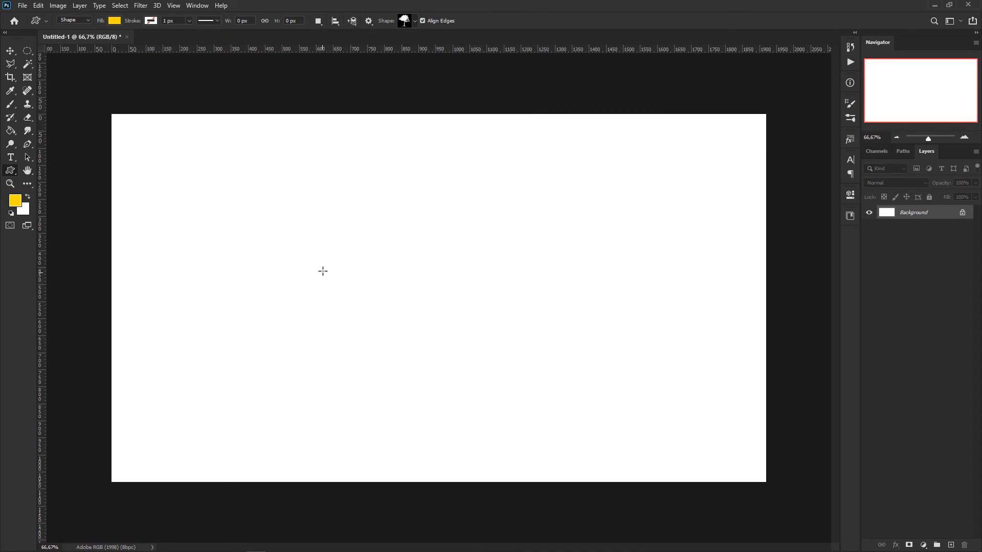
drag(323, 266, 472, 517)
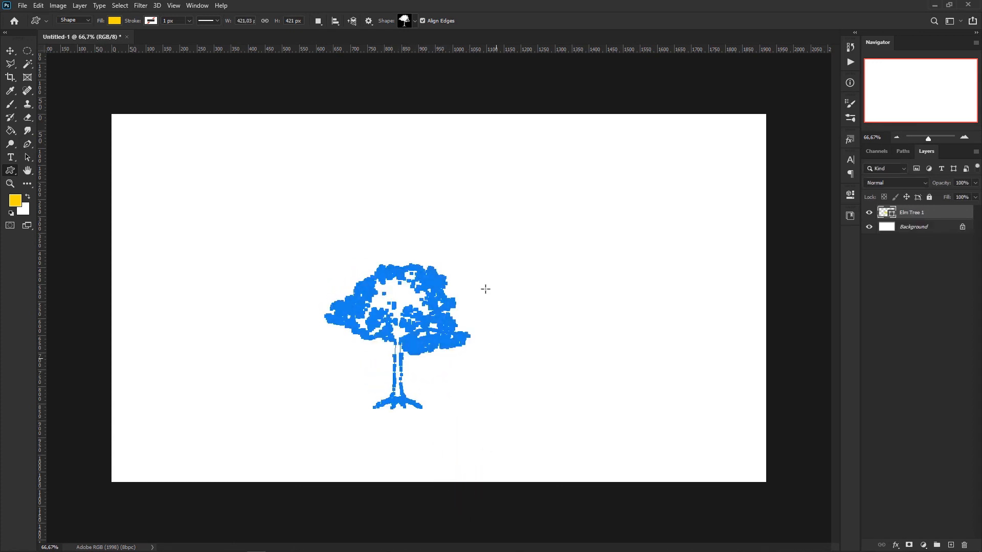
key(v)
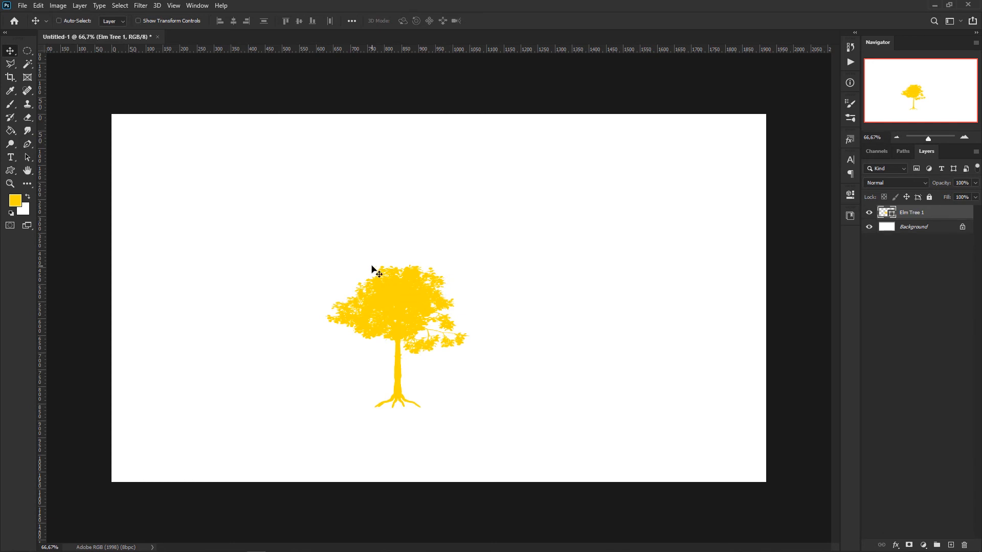
drag(412, 329, 427, 254)
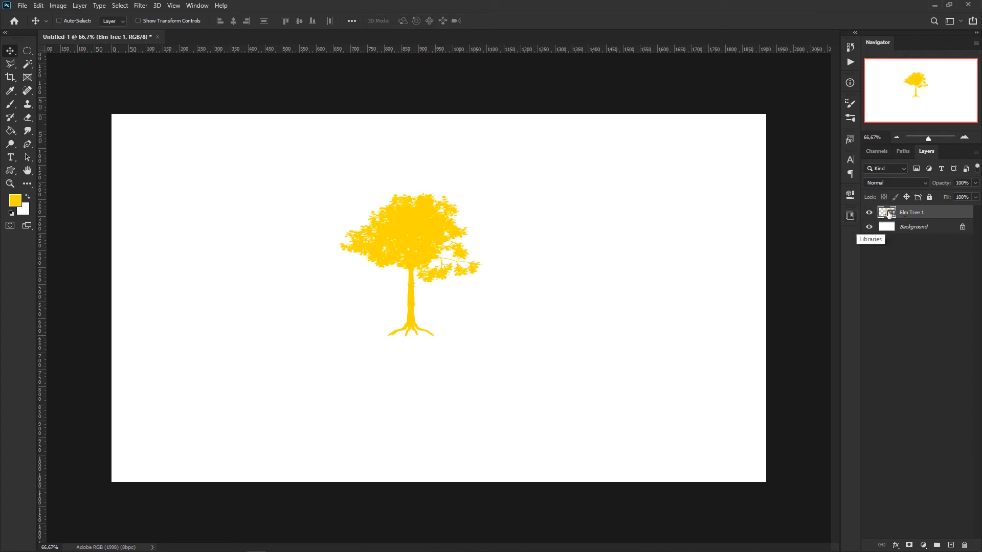
Recolor the elm tree to dark brown #312a00 and shift it slightly down toward the canvas centre
double_click(888, 214)
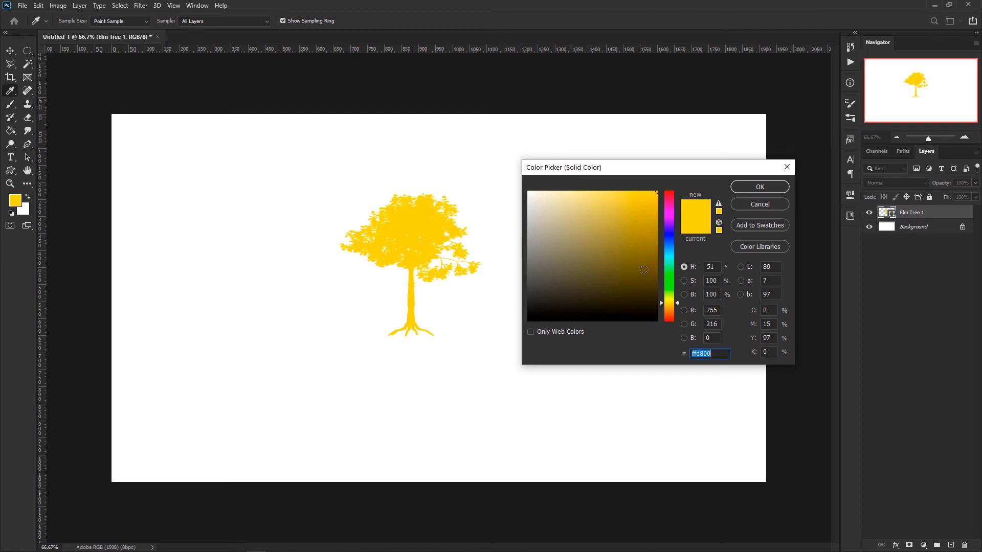
drag(644, 269, 662, 299)
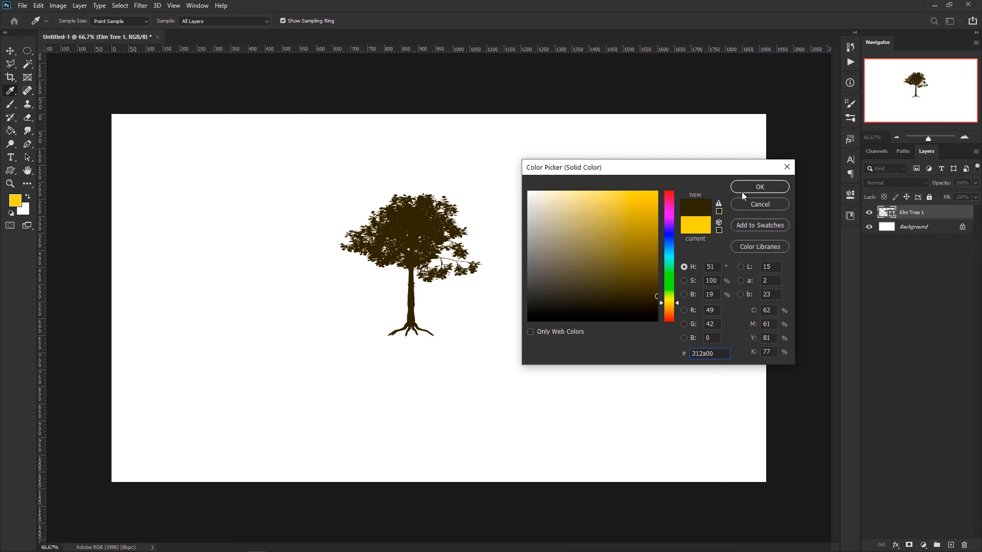
click(759, 186)
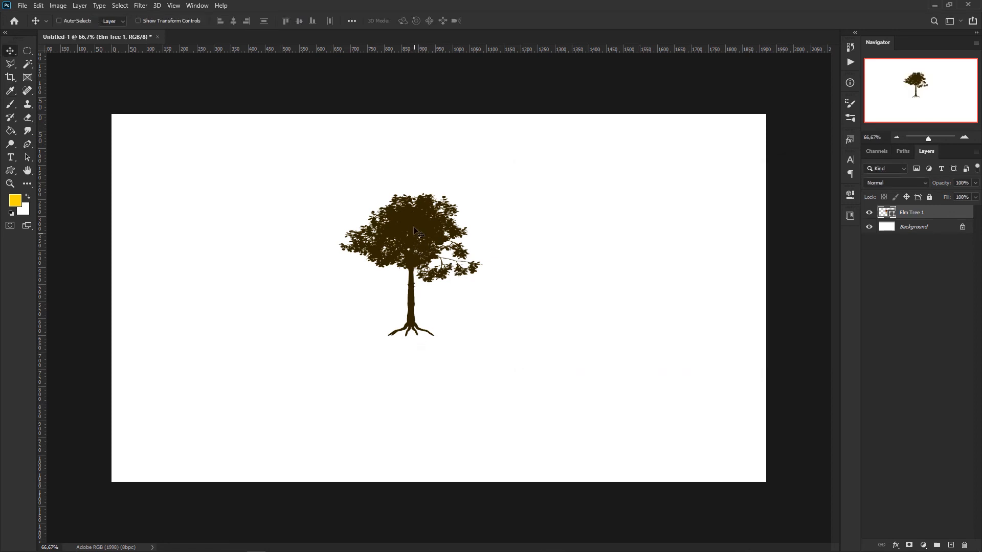
drag(419, 232, 434, 253)
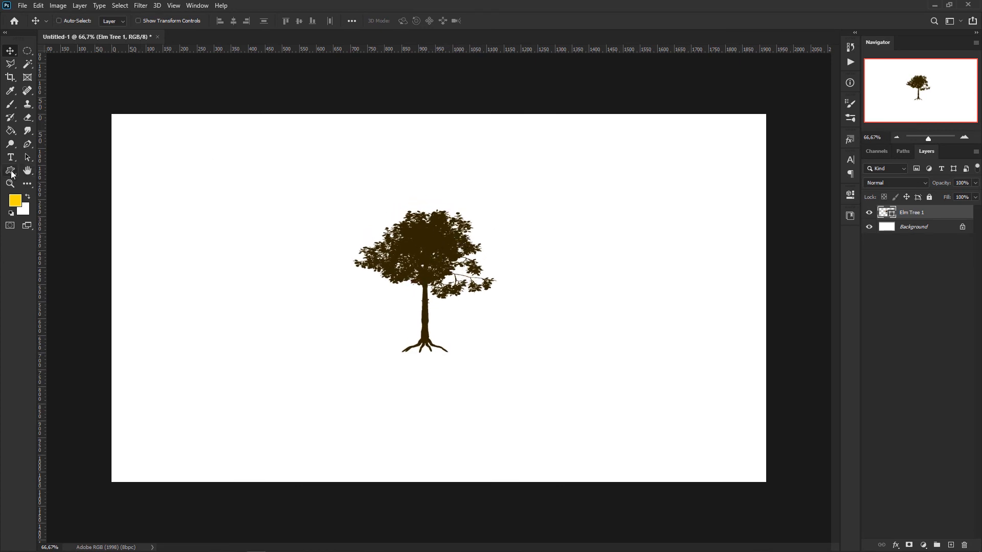
Draw a dark brown ground rectangle about 1985 × 447 px across the canvas's lower part and place its layer beneath the elm tree layer
click(11, 174)
click(54, 170)
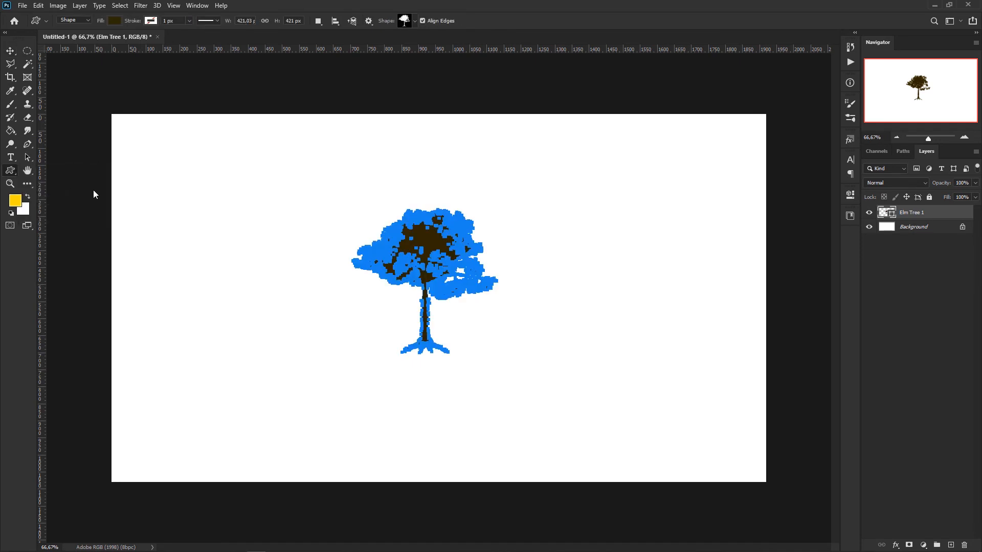
key(shift+u)
drag(146, 479, 783, 339)
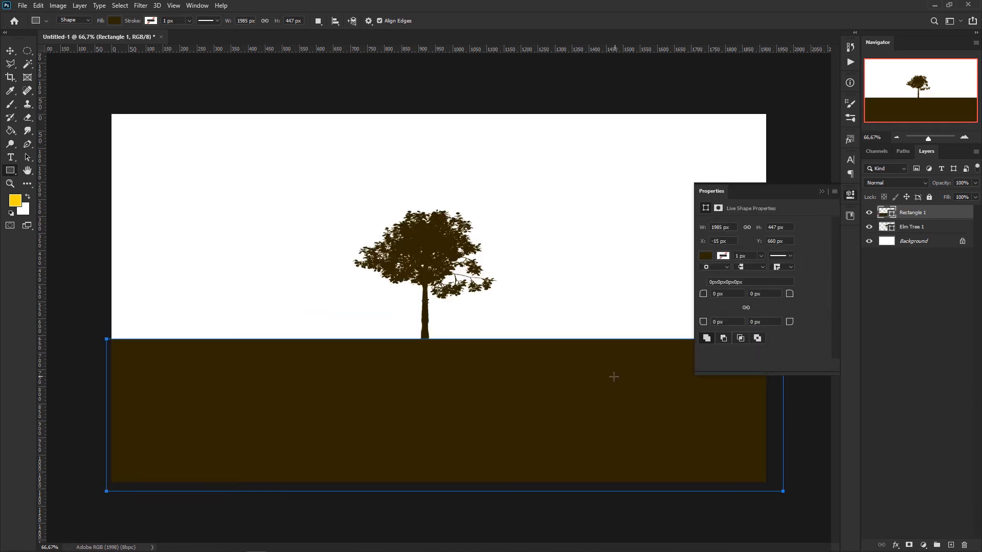
click(822, 191)
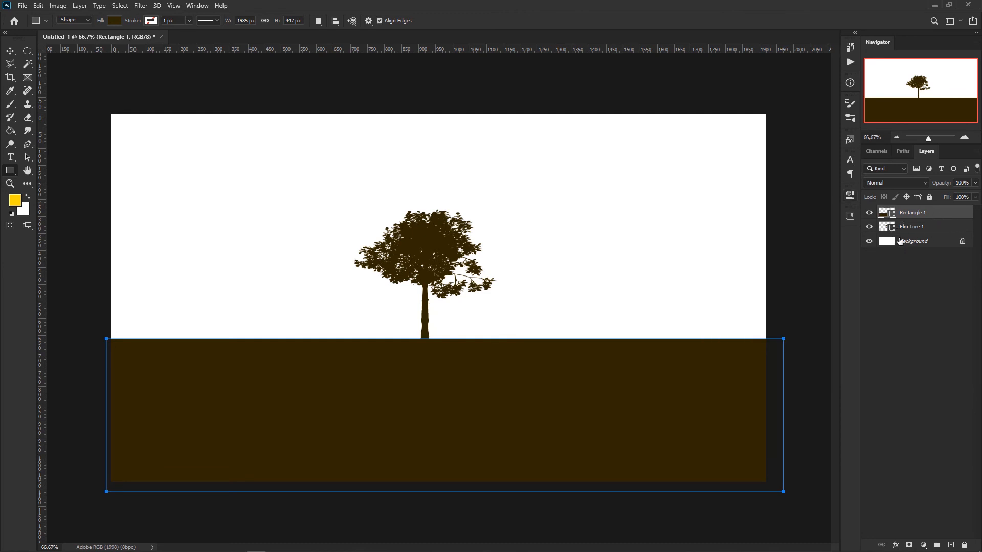
drag(937, 213, 930, 230)
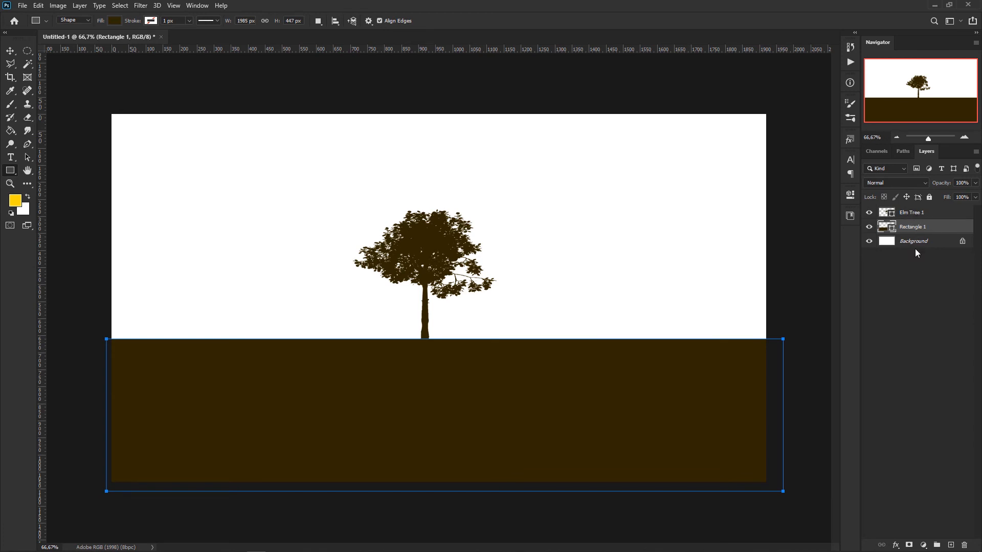
Draw the elephant custom shape from Wild Animals on the elm tree layer, standing on the ground to the left of the trunk
click(913, 212)
right_click(11, 166)
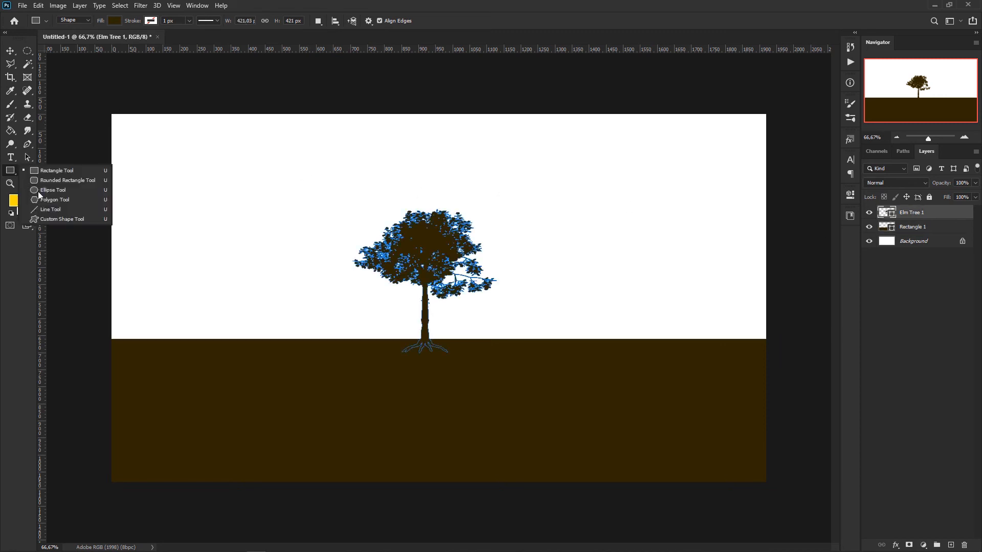
click(57, 221)
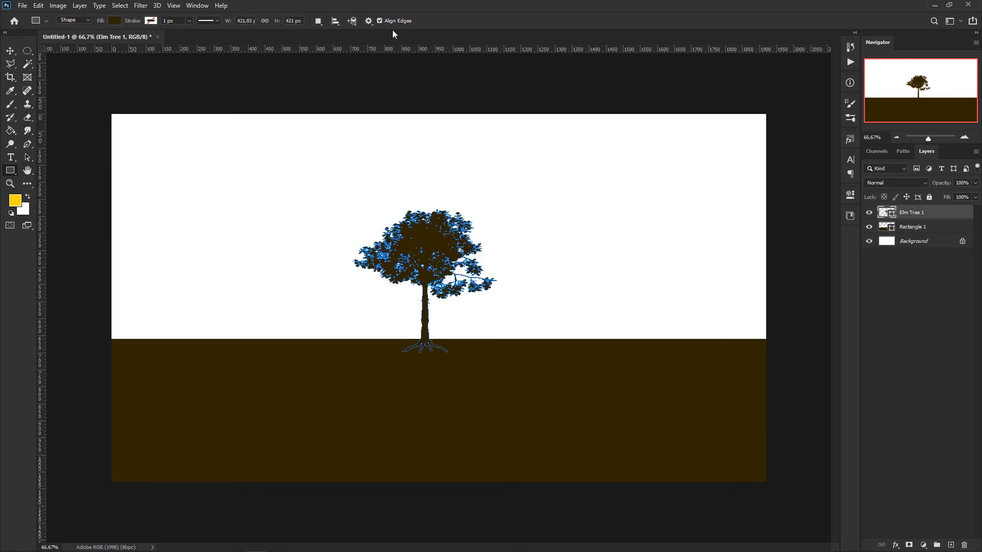
click(414, 21)
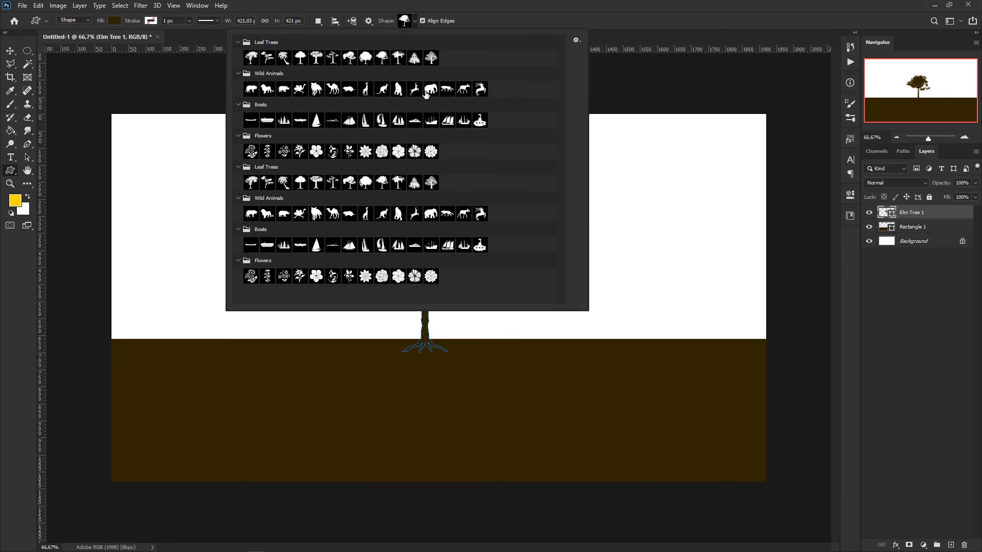
click(430, 88)
click(514, 23)
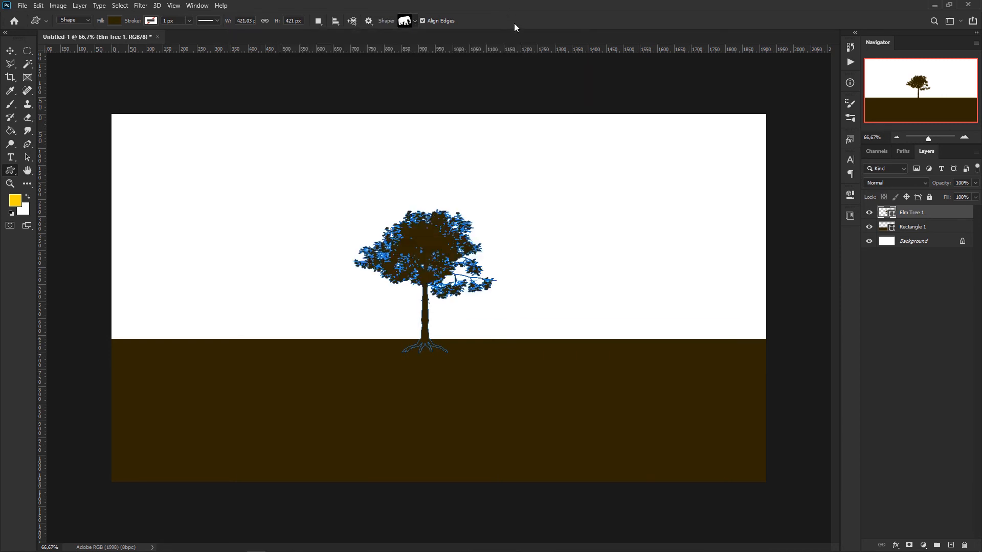
drag(266, 327, 390, 352)
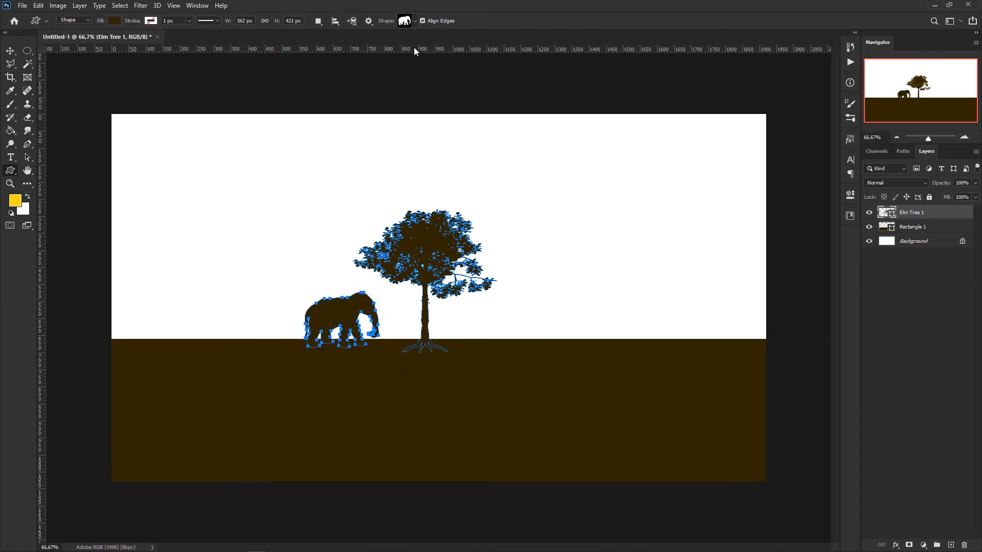
Draw the rhino custom shape from Wild Animals, about 125 × 60 px, on the ground far to the right of the tree
click(413, 22)
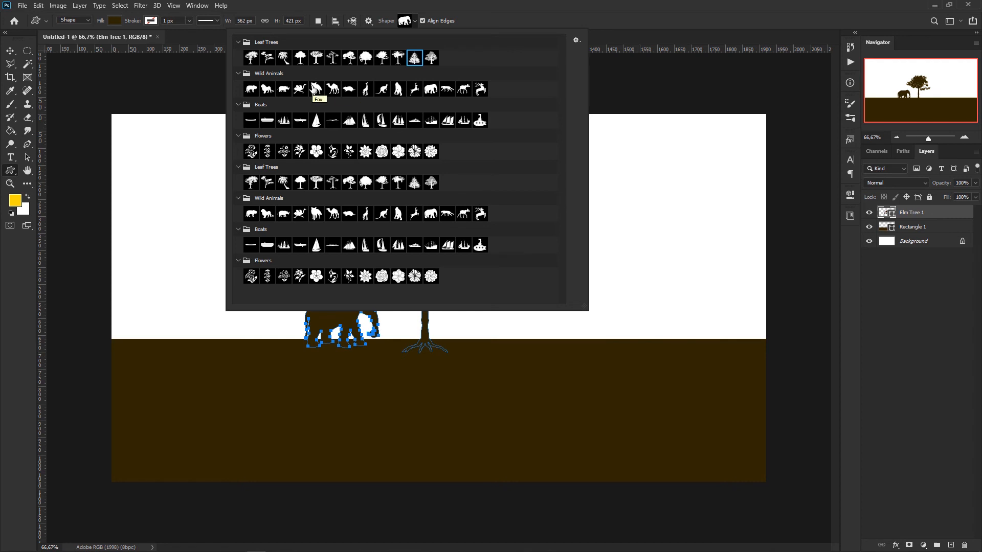
click(284, 91)
click(500, 24)
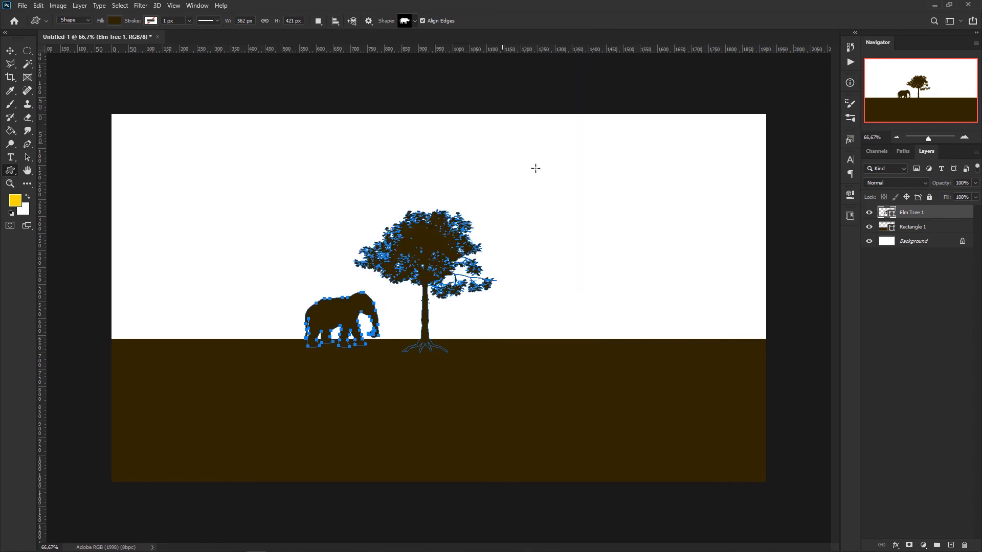
drag(567, 319, 613, 346)
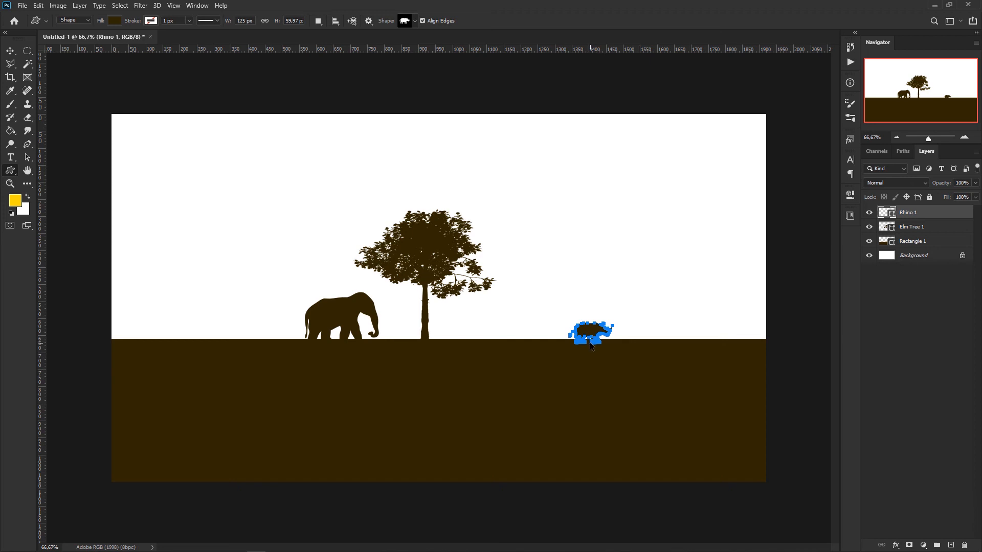
Flip the rhino horizontally so it faces the tree and nudge it slightly up on the ground line
key(ctrl+t)
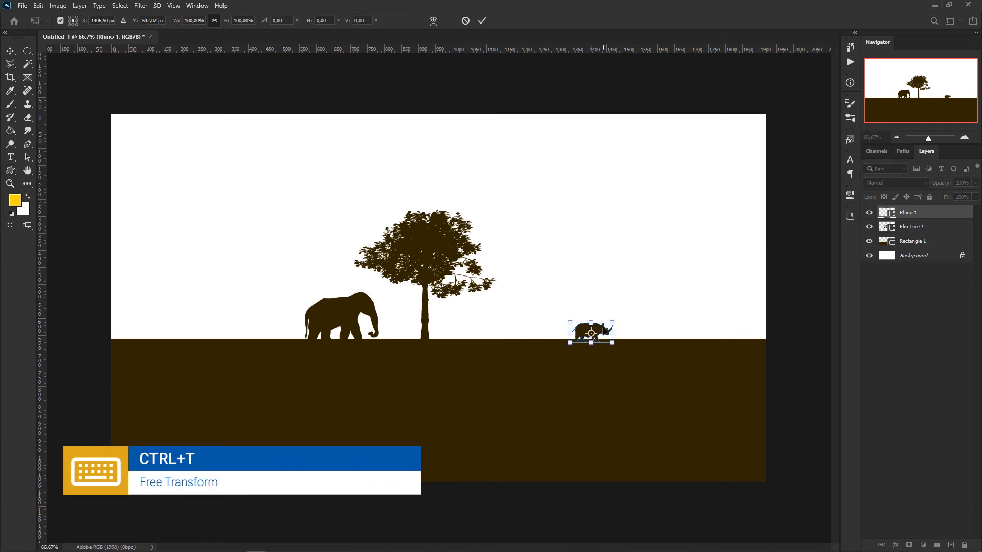
right_click(605, 334)
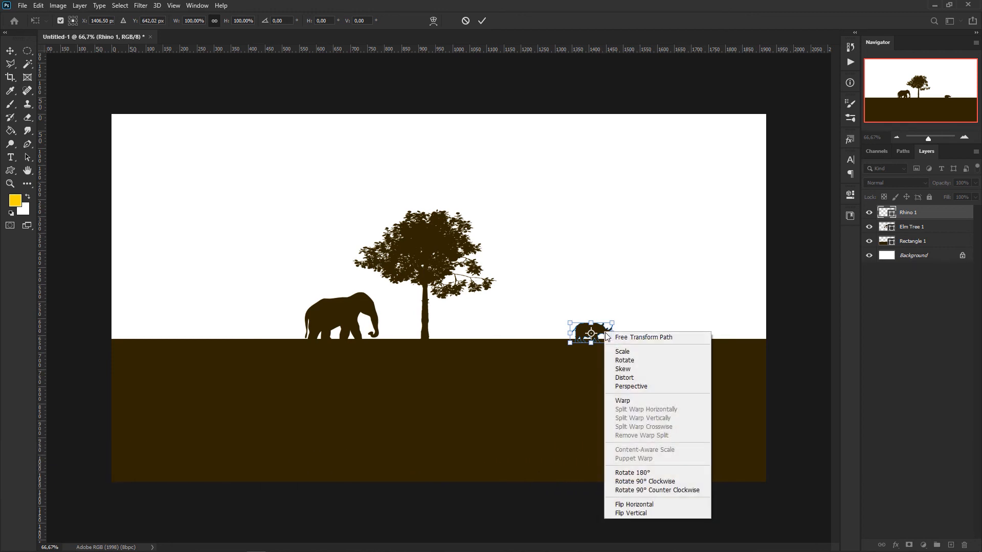
click(638, 505)
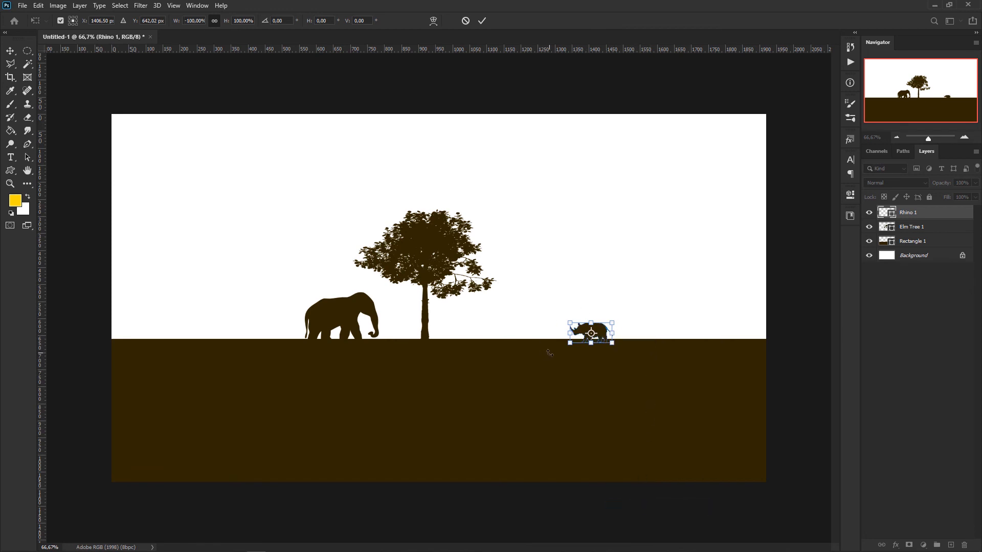
key(Return)
key(u)
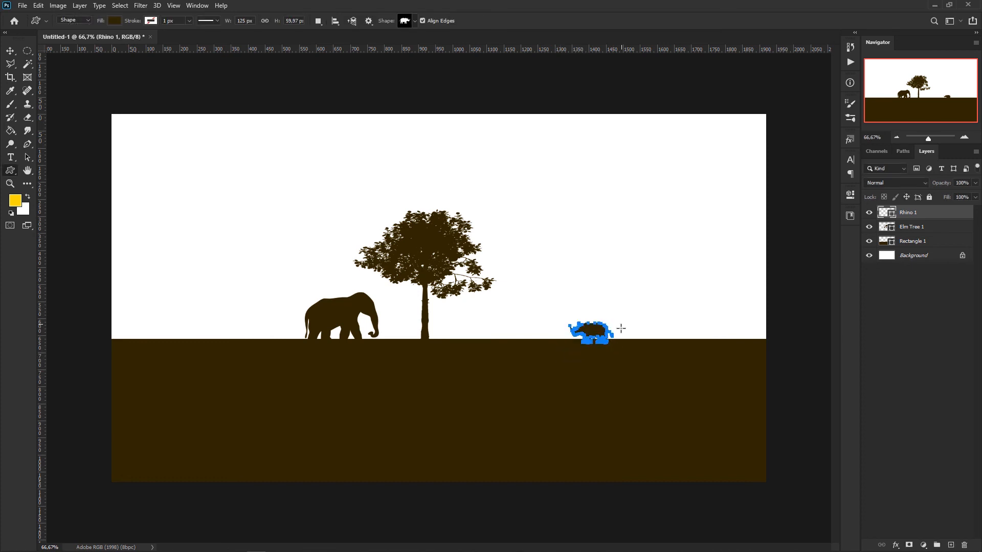
key(v)
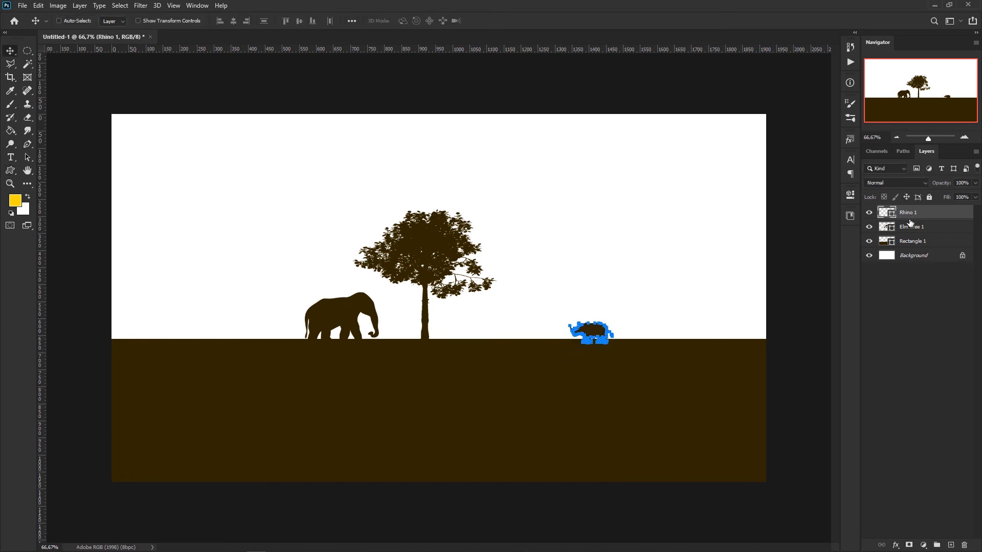
click(895, 226)
drag(601, 332, 602, 327)
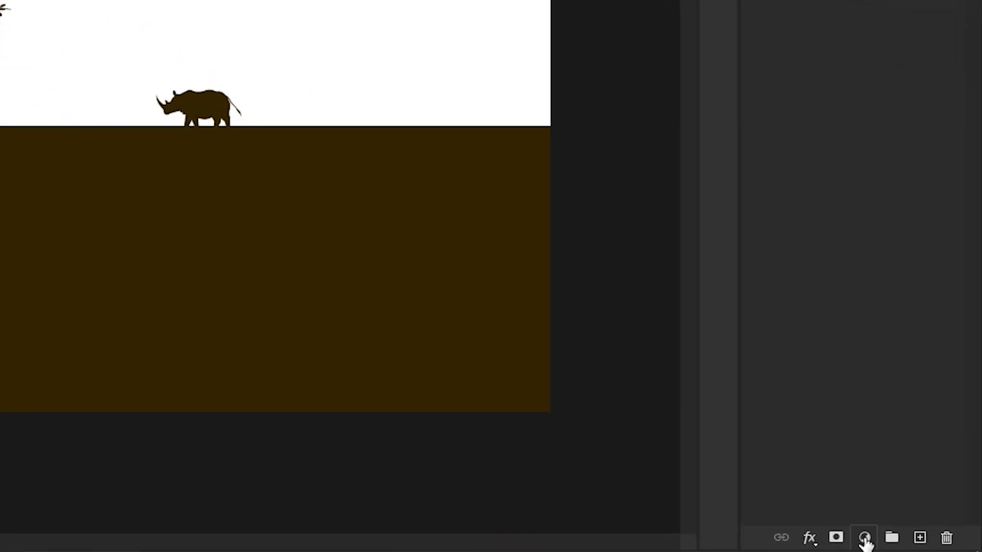
Add a linear 90° gradient fill layer using the yellow-to-red-orange Oranges preset and place it beneath the ground rectangle layer
click(865, 542)
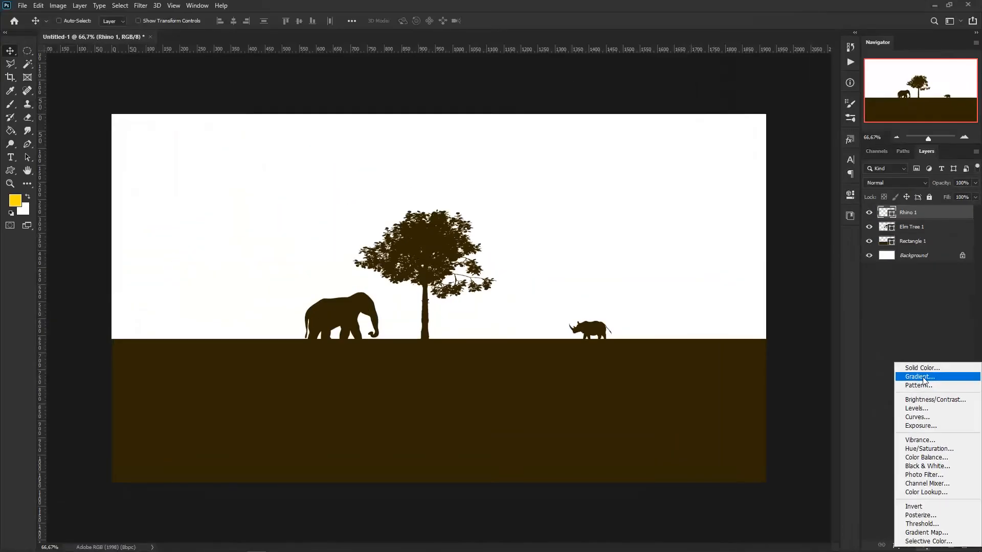
click(912, 357)
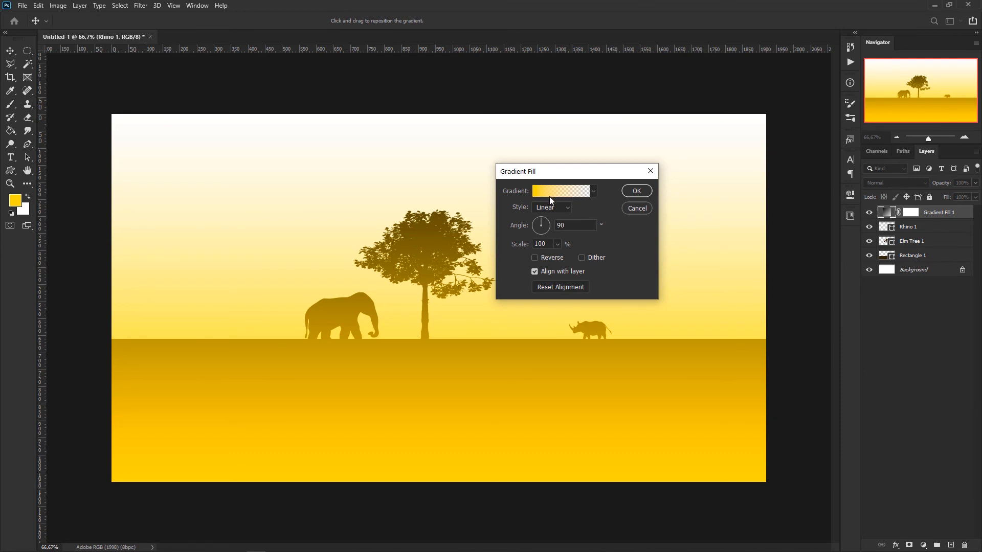
click(594, 193)
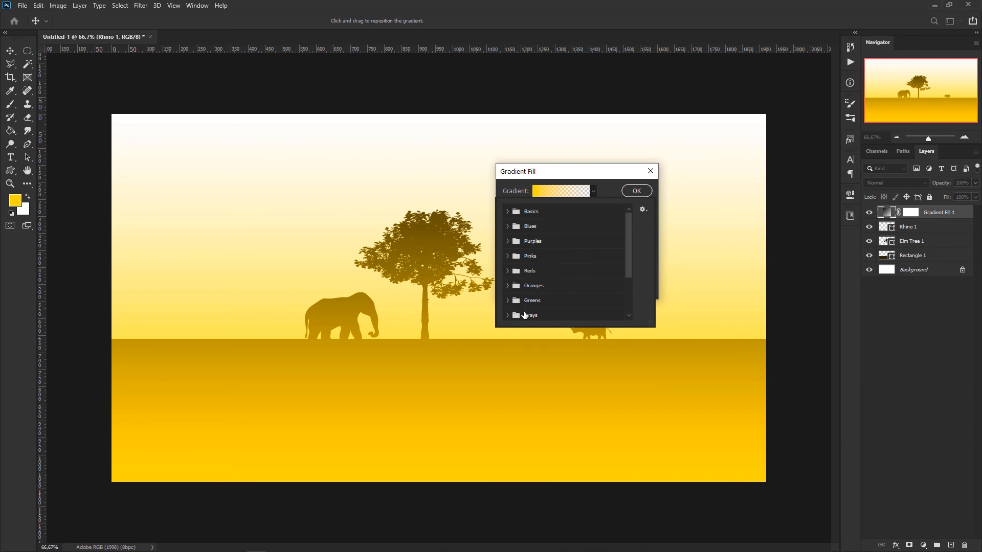
click(509, 287)
click(507, 271)
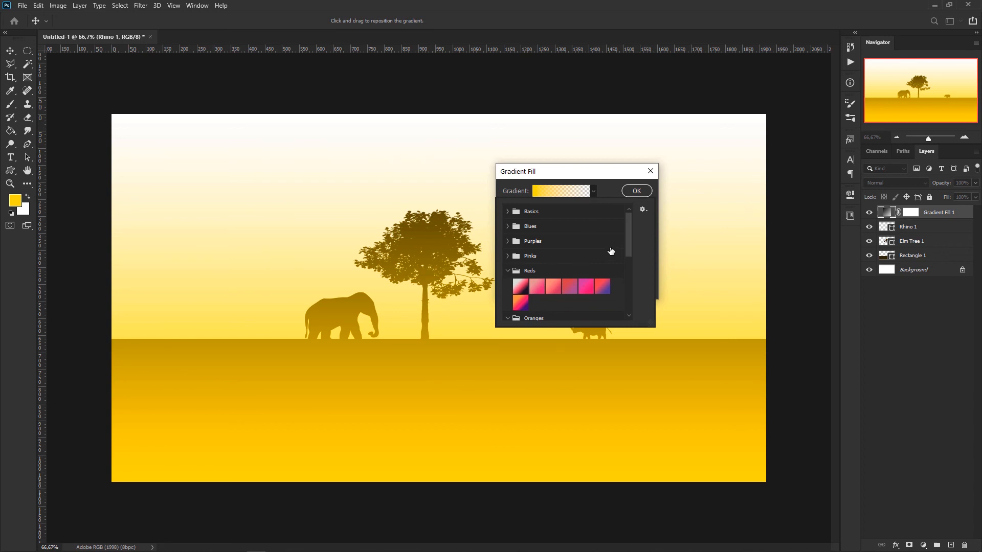
scroll(628, 260, down, 2)
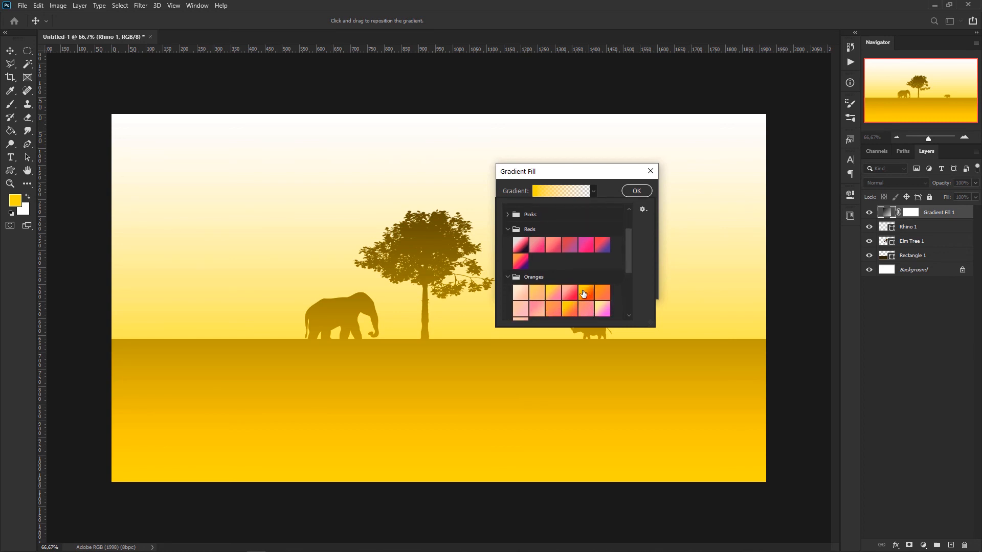
click(585, 295)
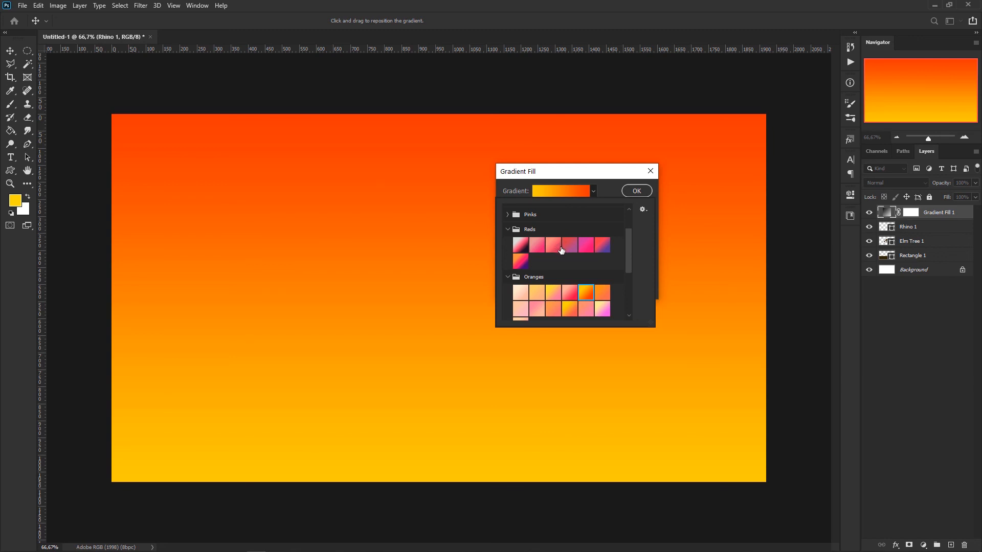
click(507, 230)
click(507, 245)
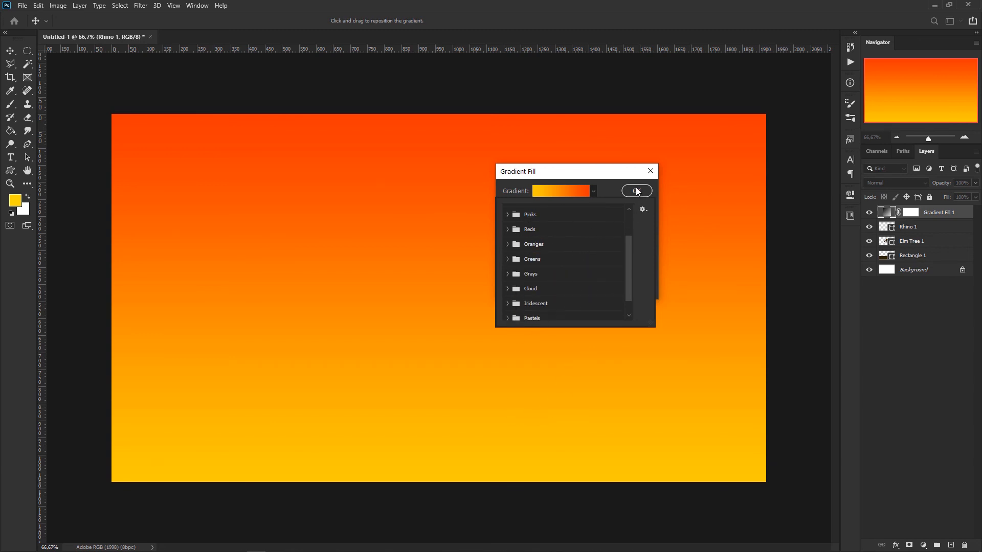
click(615, 177)
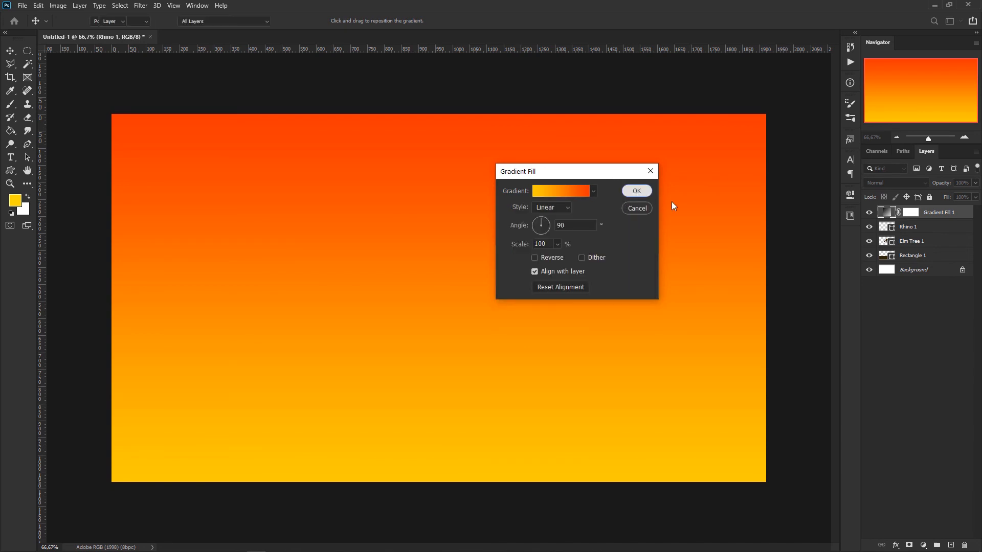
key(Return)
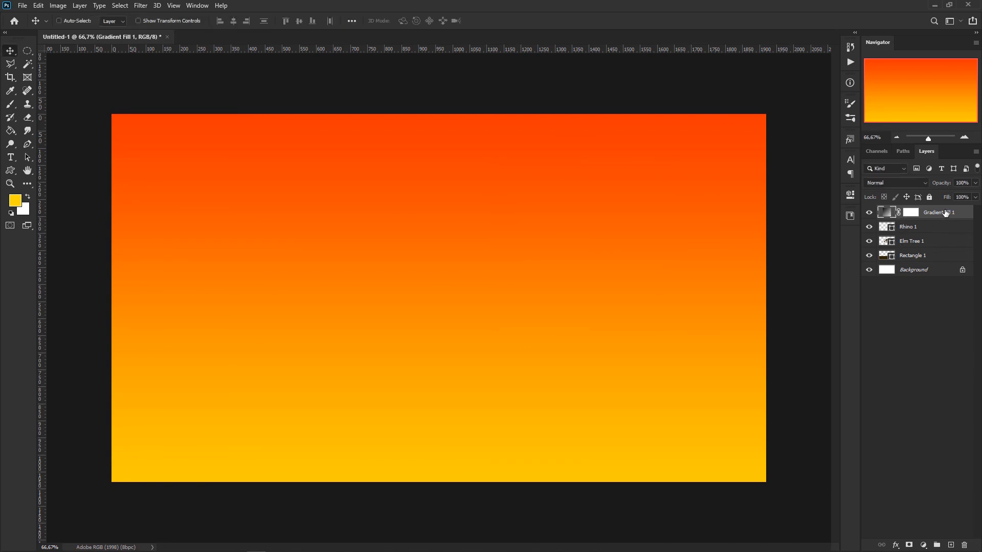
drag(945, 213, 951, 263)
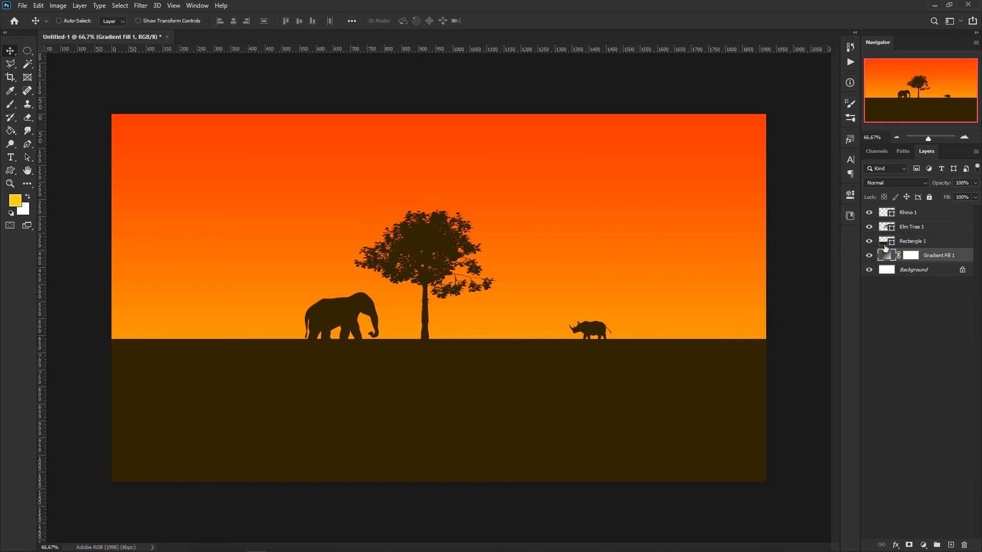
Recolor the ground rectangle and the elm tree layer with the elephant to black
double_click(884, 242)
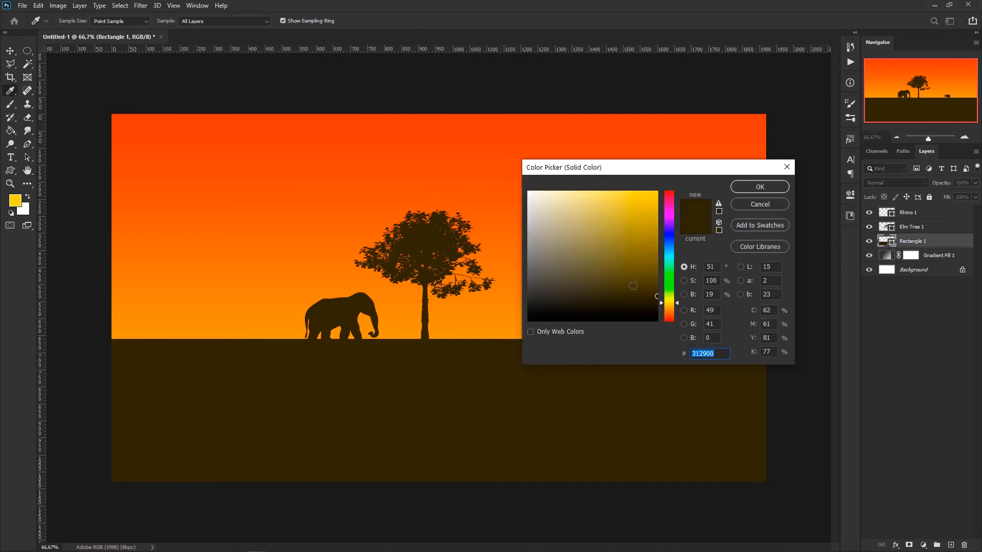
drag(633, 286, 657, 322)
click(769, 189)
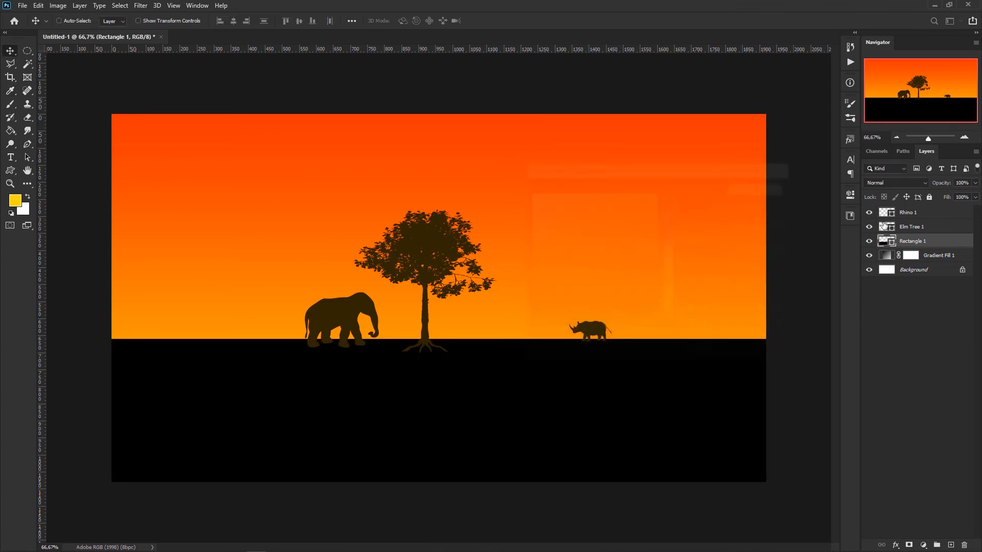
double_click(886, 227)
click(657, 321)
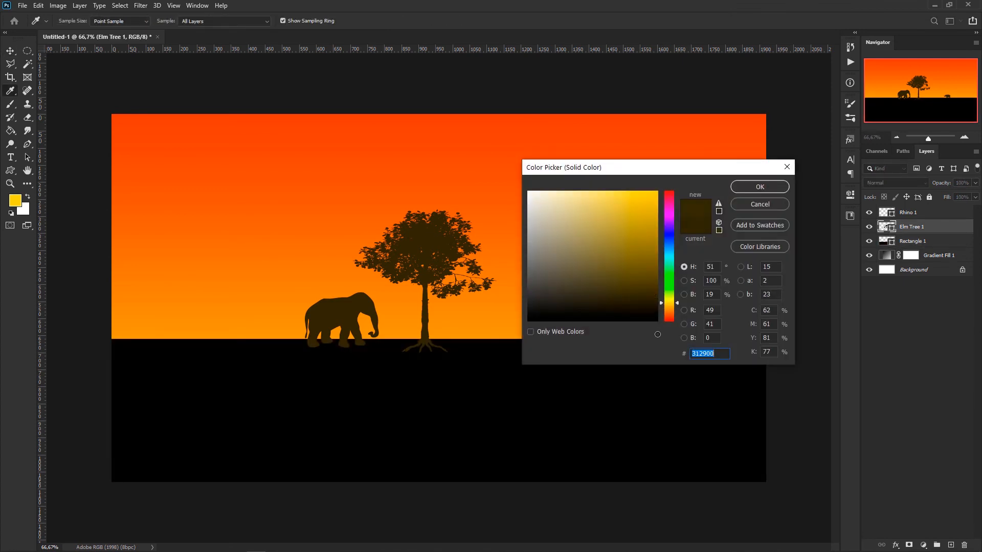
click(767, 187)
Recolor the rhino to black #000000 and deselect all layers
double_click(886, 212)
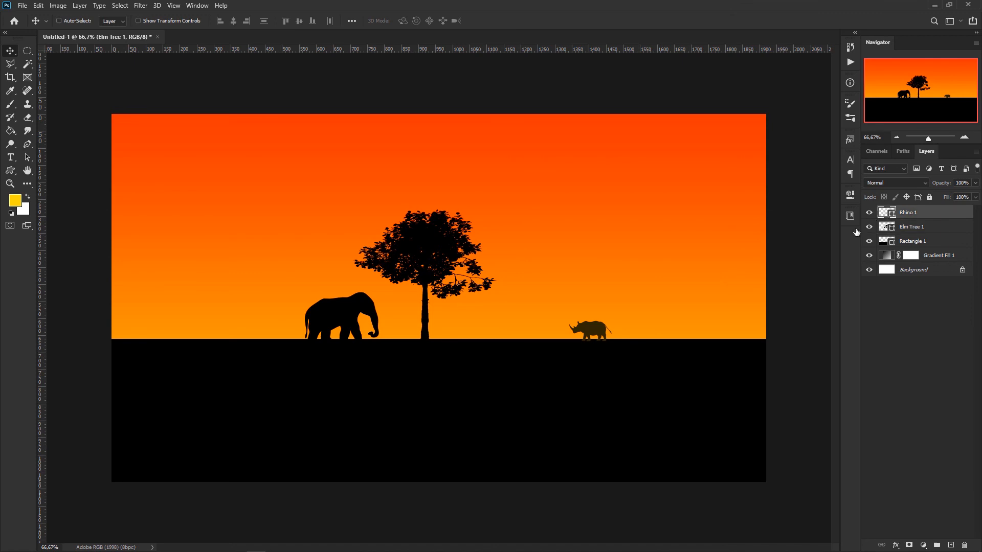
drag(657, 296, 676, 329)
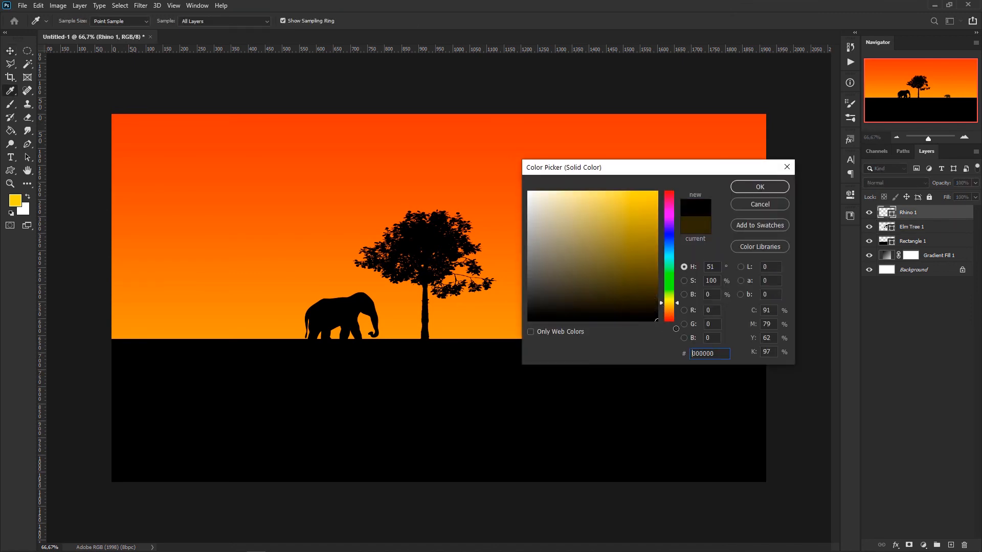
click(774, 190)
key(v)
click(908, 317)
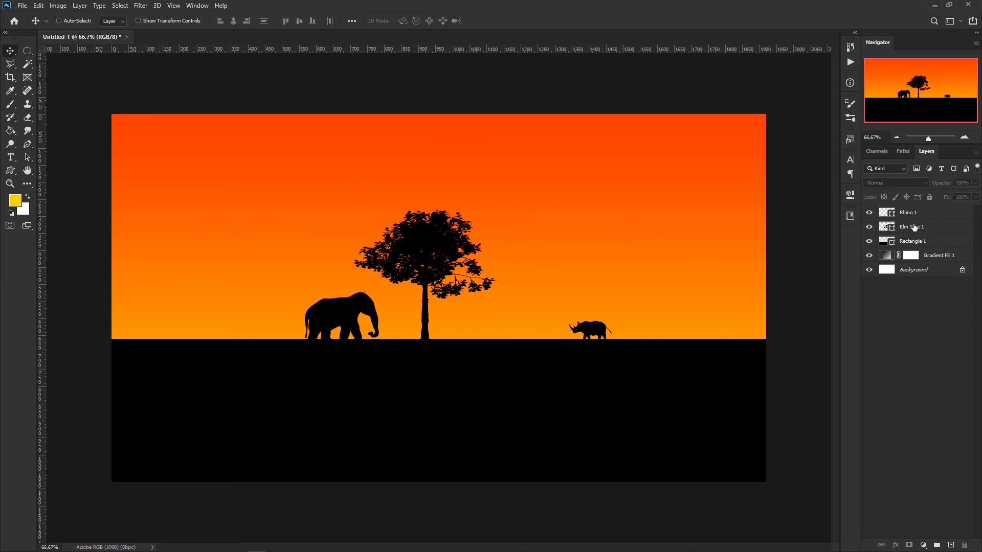
Move the elm tree and elephant a little to the left along the horizon, and select the rhino layer
click(914, 227)
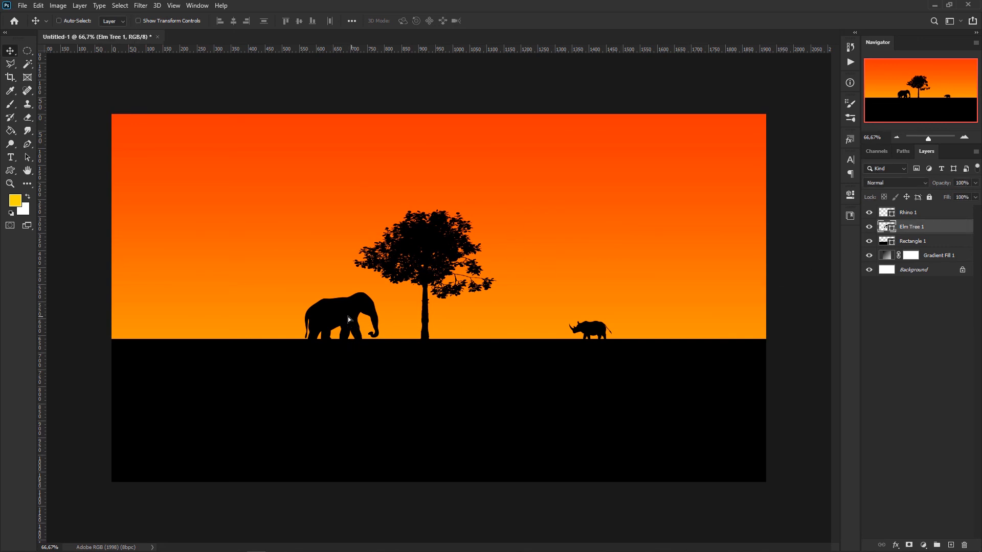
drag(348, 319, 319, 320)
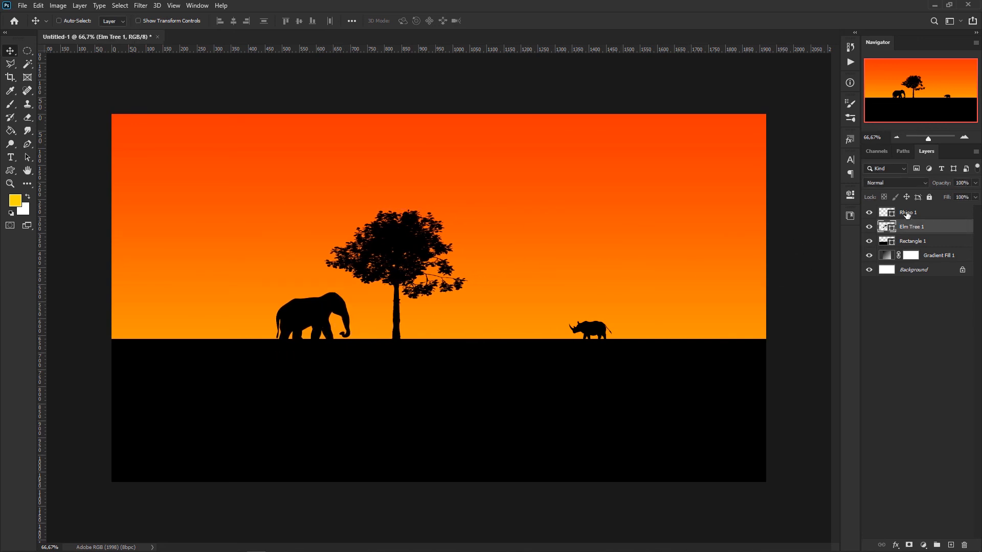
click(906, 214)
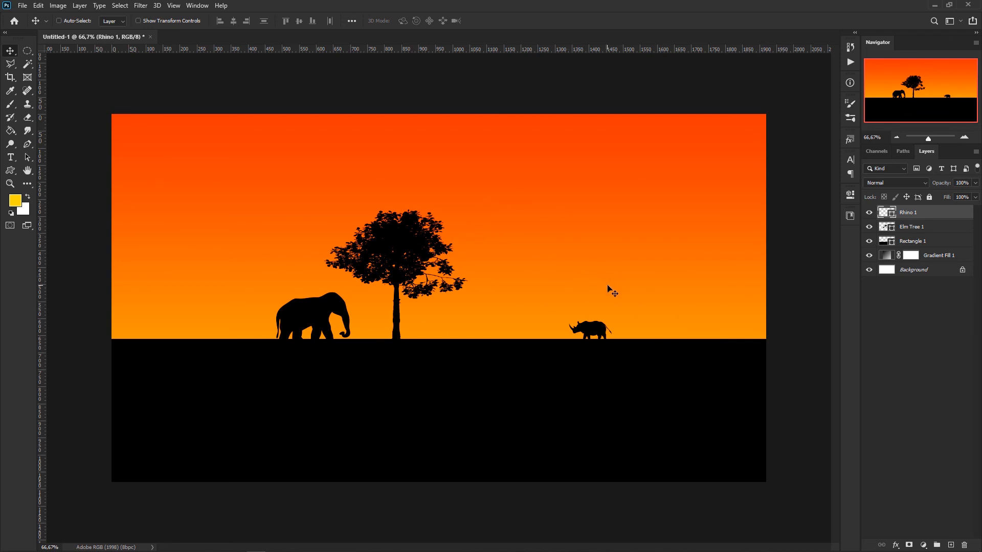